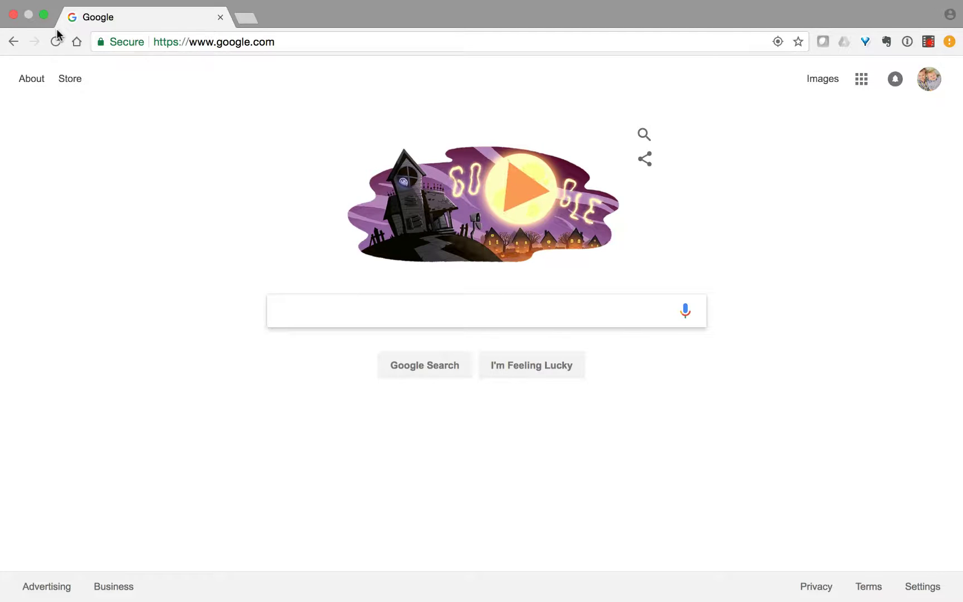
Step: Open the EHS Library website at ehmhslibrary.com and look over its home page
{"action": "left_click", "coordinate": [213, 42]}
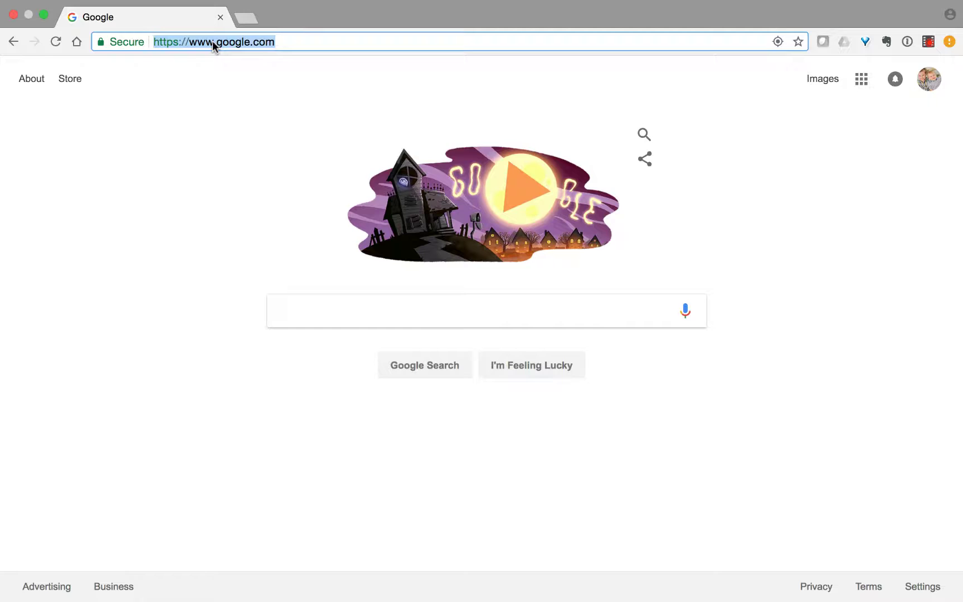
{"action": "type", "text": "ehmhslibrary"}
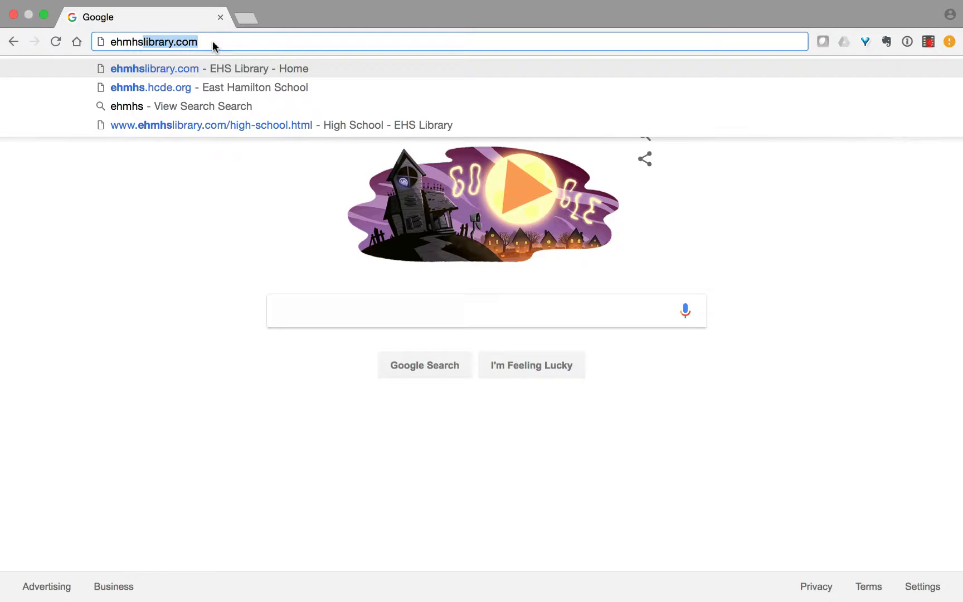
{"action": "key", "text": "Return"}
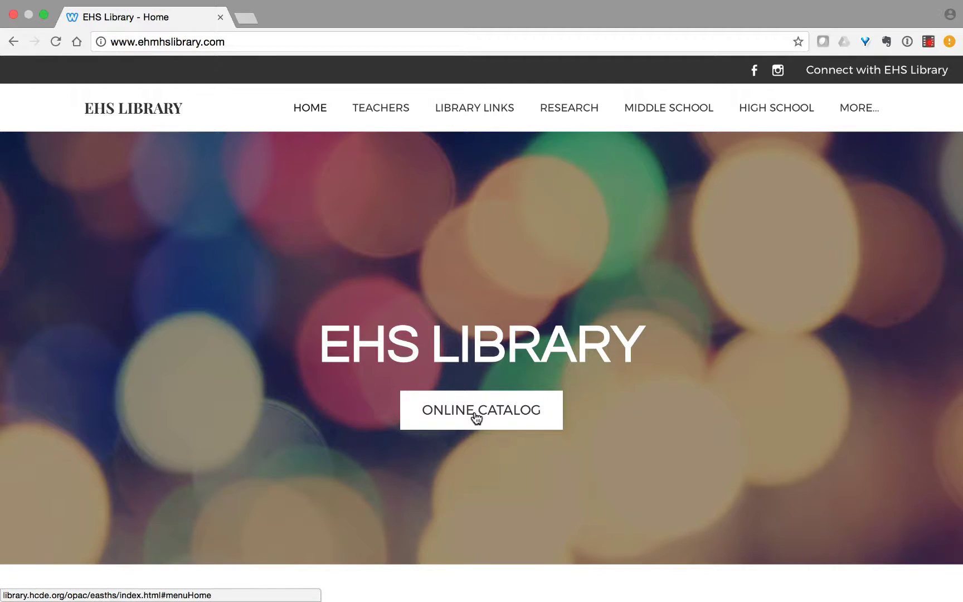
{"action": "scroll", "coordinate": [477, 415], "scroll_direction": "down", "scroll_amount": 5}
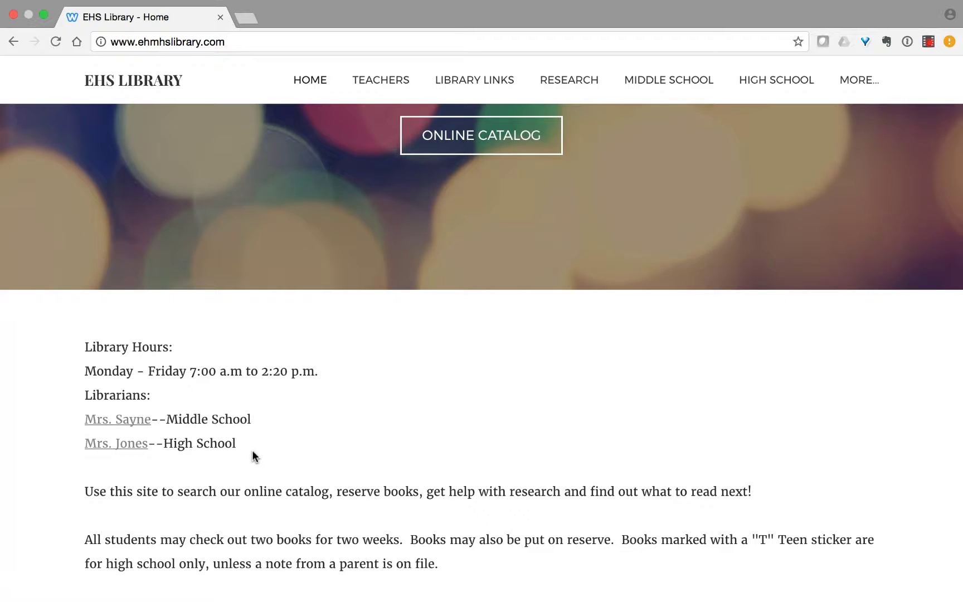
{"action": "scroll", "coordinate": [234, 456], "scroll_direction": "up", "scroll_amount": 5}
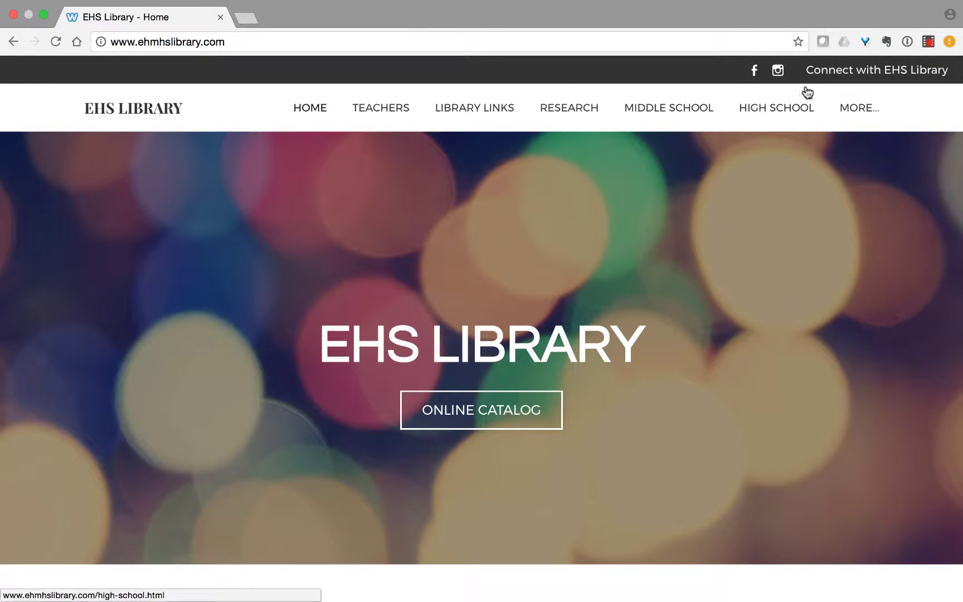
Step: Open the library's Research page and review its general links, student databases and subject-specific research resources
{"action": "left_click", "coordinate": [556, 113]}
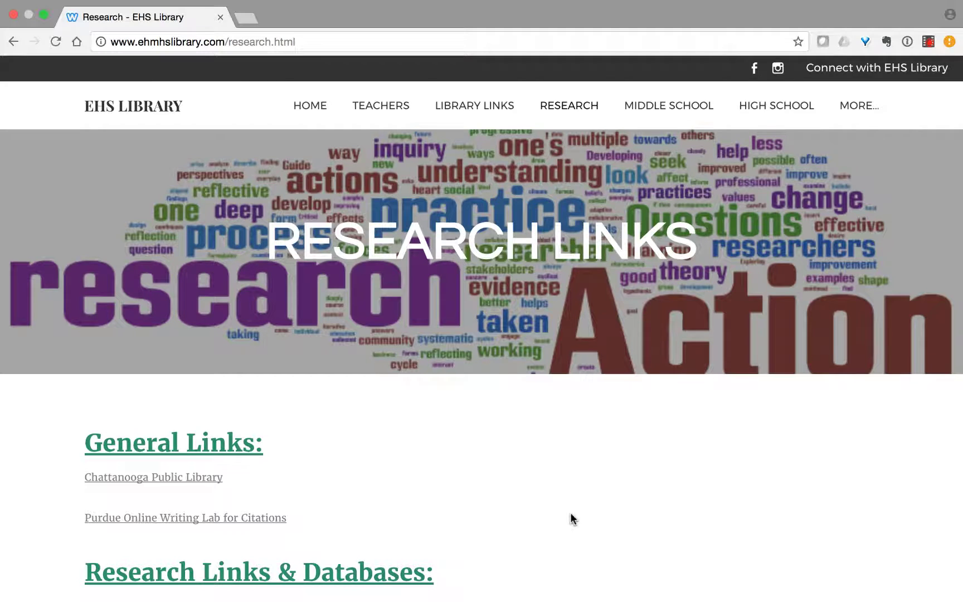
{"action": "scroll", "coordinate": [570, 512], "scroll_direction": "down", "scroll_amount": 5}
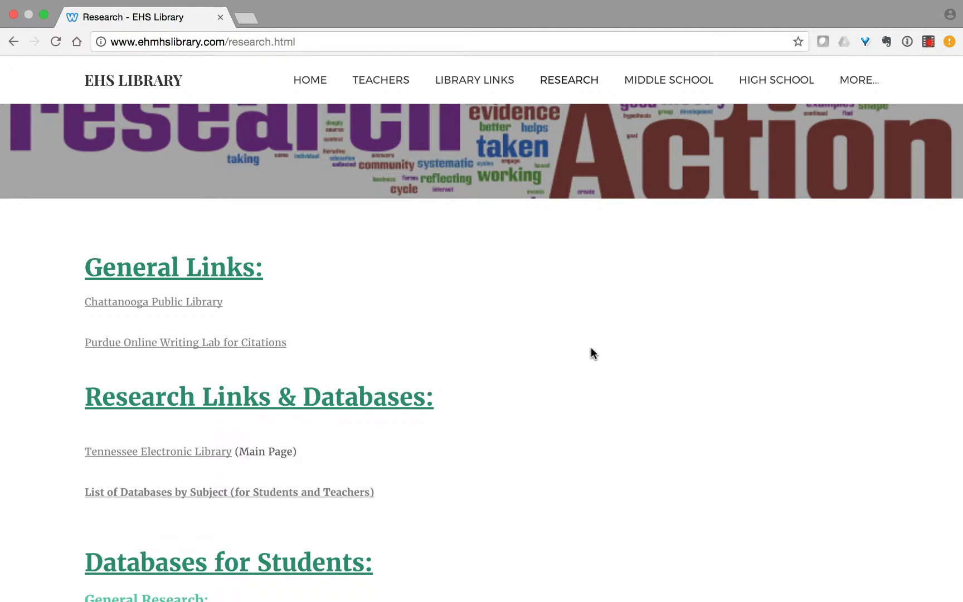
{"action": "scroll", "coordinate": [592, 349], "scroll_direction": "down", "scroll_amount": 5}
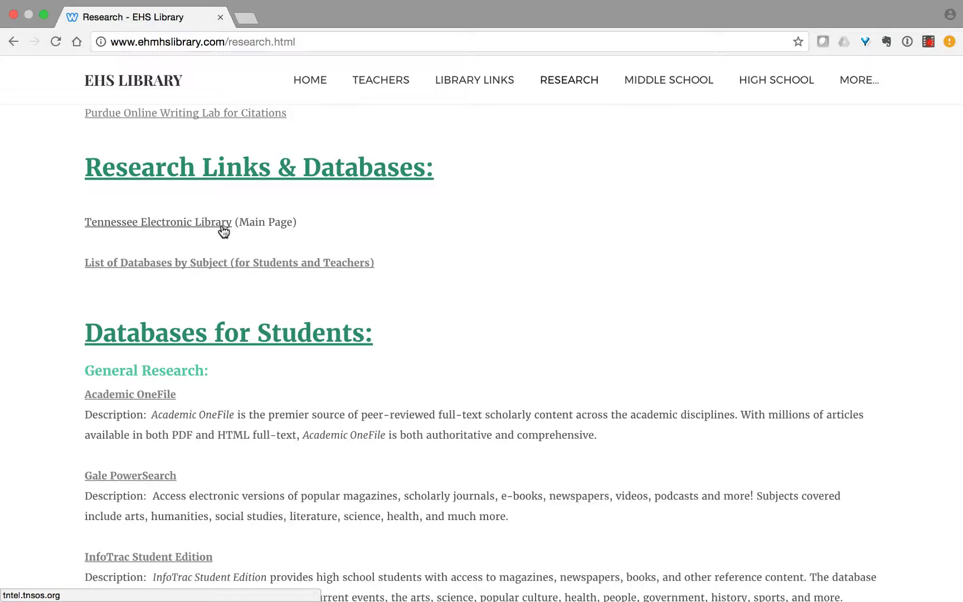
{"action": "scroll", "coordinate": [509, 406], "scroll_direction": "down", "scroll_amount": 5}
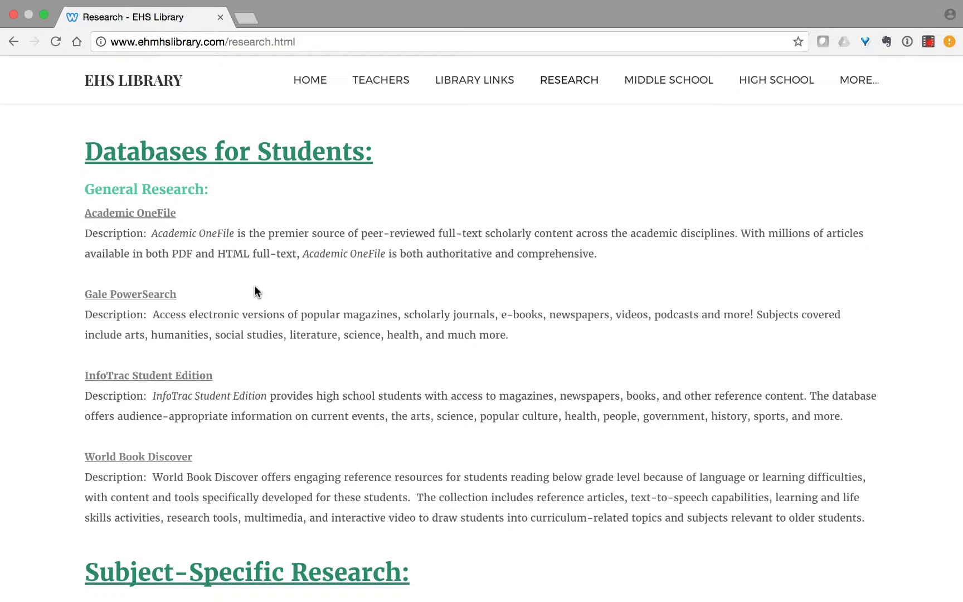
{"action": "scroll", "coordinate": [254, 287], "scroll_direction": "down", "scroll_amount": 5}
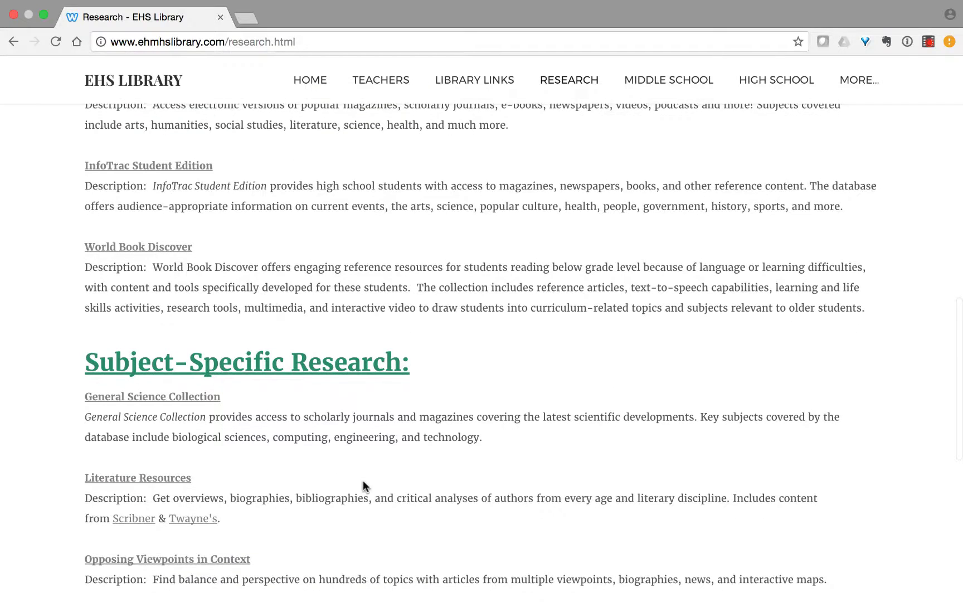
{"action": "scroll", "coordinate": [363, 481], "scroll_direction": "down", "scroll_amount": 4}
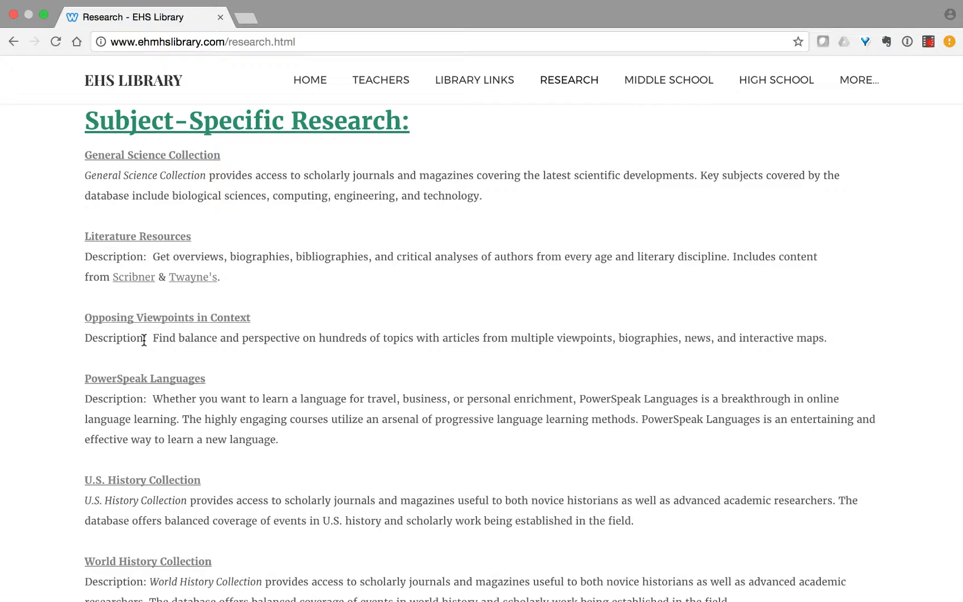
{"action": "scroll", "coordinate": [606, 186], "scroll_direction": "up", "scroll_amount": 15}
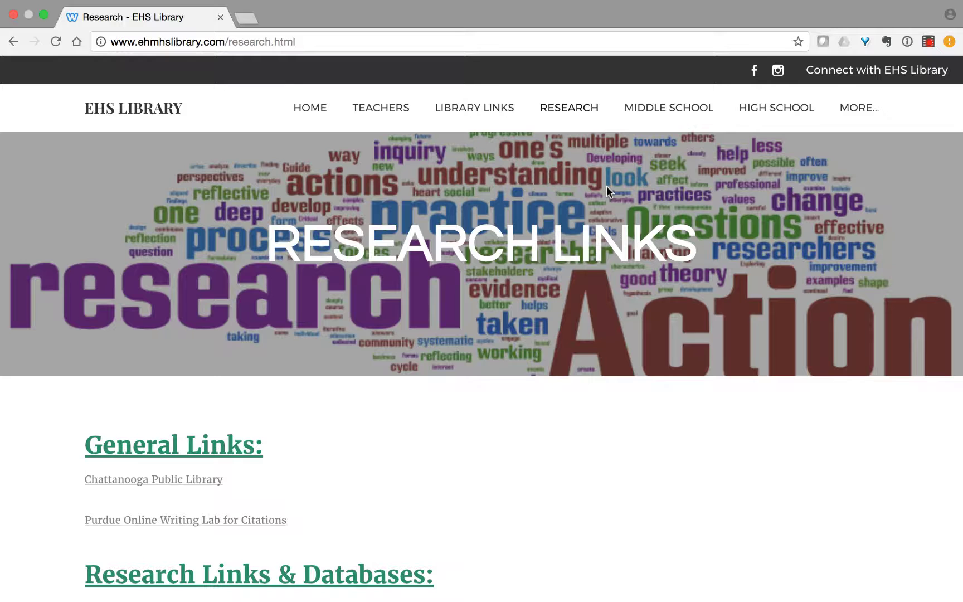
Step: Go to the library's High School page and open Student Resources in Context for High School
{"action": "left_click", "coordinate": [763, 118]}
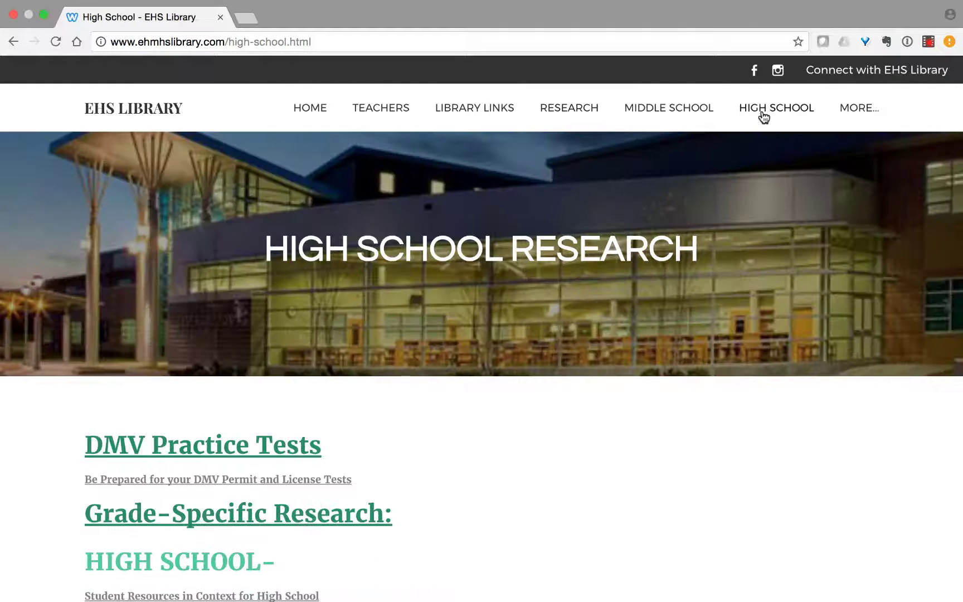
{"action": "scroll", "coordinate": [597, 495], "scroll_direction": "down", "scroll_amount": 6}
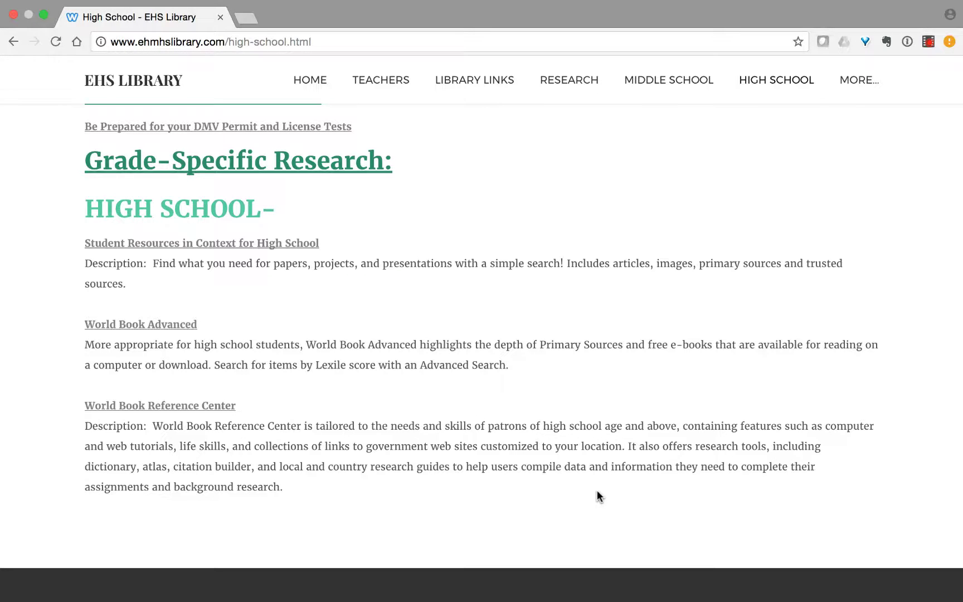
{"action": "left_click", "coordinate": [182, 246]}
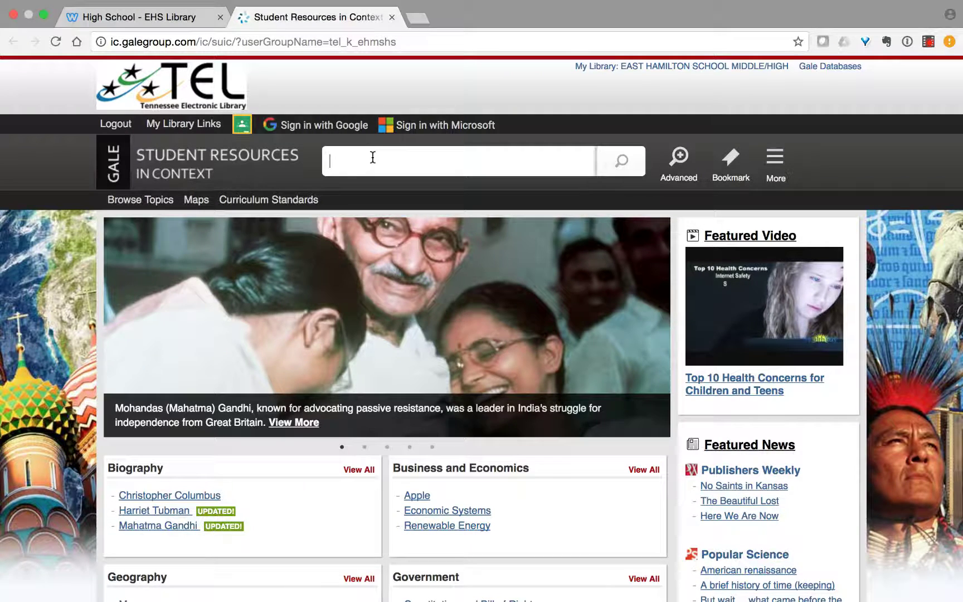
Step: Search the database for "Boy Scouts of America" and show only the News results
{"action": "type", "text": "Boy Scouts"}
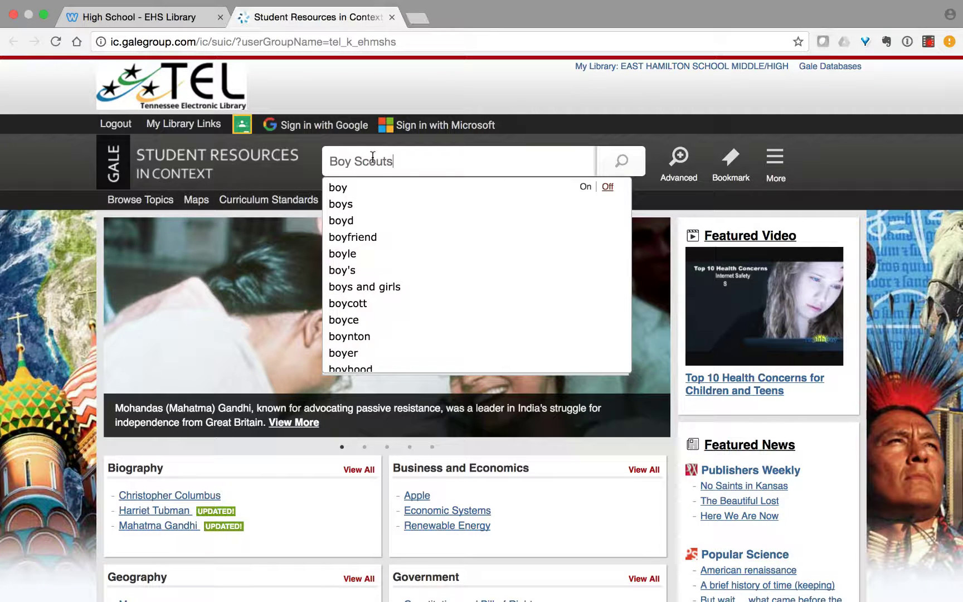
{"action": "type", "text": " of America"}
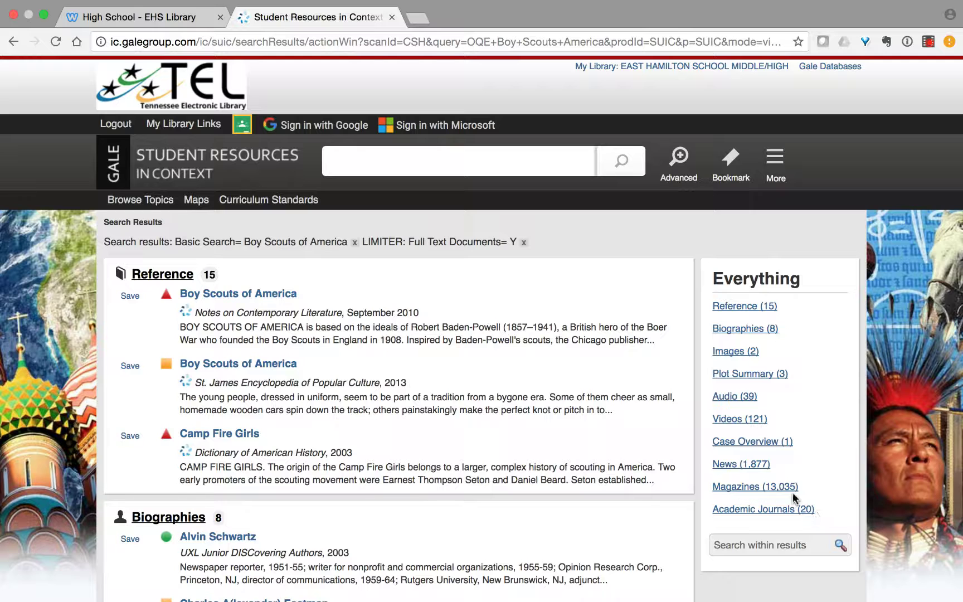
{"action": "left_click", "coordinate": [749, 465]}
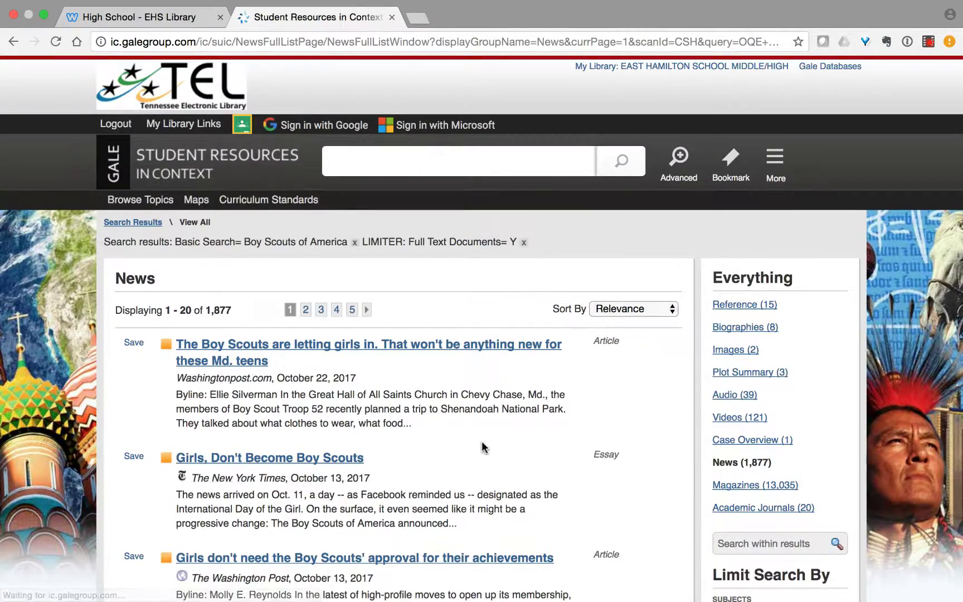
Step: Browse the list of news articles, including the available sort orders and search limiters
{"action": "scroll", "coordinate": [482, 443], "scroll_direction": "down", "scroll_amount": 12}
{"action": "scroll", "coordinate": [483, 446], "scroll_direction": "down", "scroll_amount": 15}
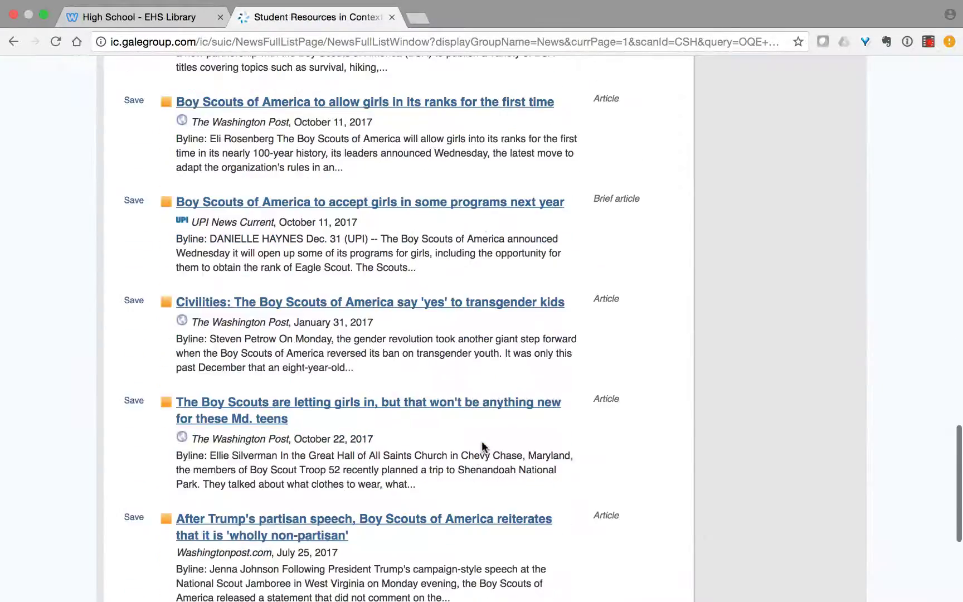
{"action": "scroll", "coordinate": [483, 446], "scroll_direction": "up", "scroll_amount": 20}
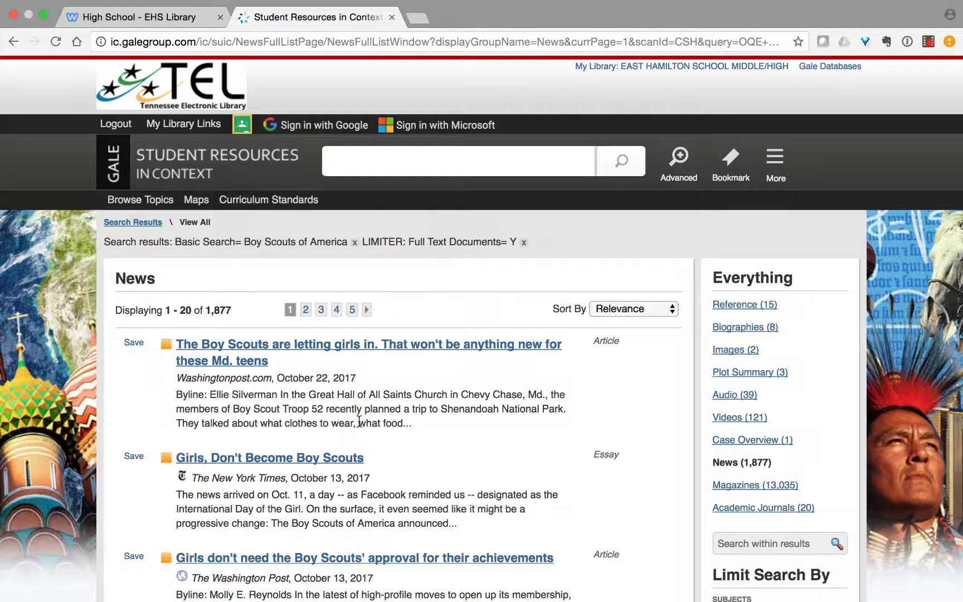
{"action": "left_click", "coordinate": [649, 311]}
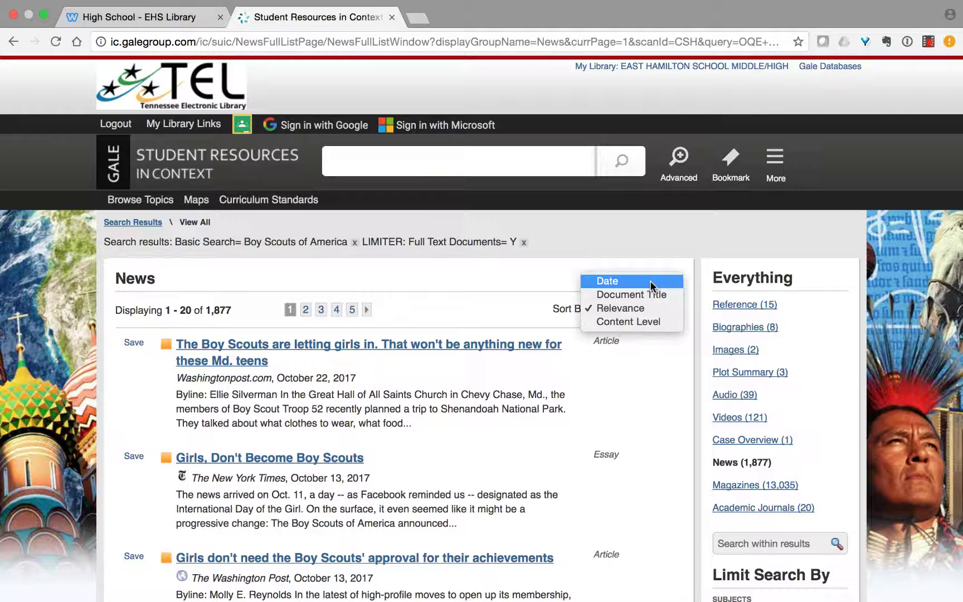
{"action": "left_click", "coordinate": [621, 365]}
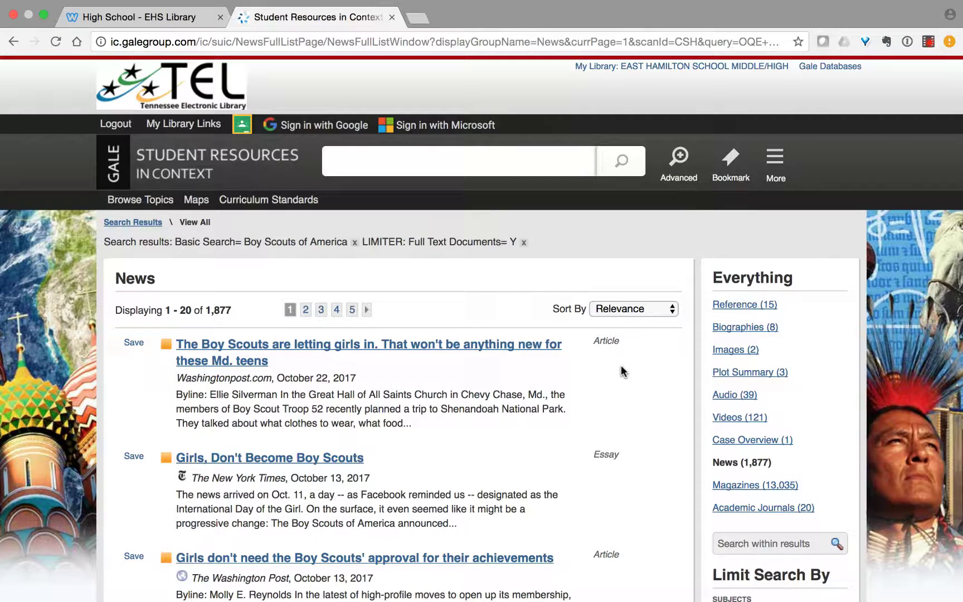
{"action": "scroll", "coordinate": [484, 453], "scroll_direction": "down", "scroll_amount": 3}
{"action": "scroll", "coordinate": [484, 452], "scroll_direction": "down", "scroll_amount": 2}
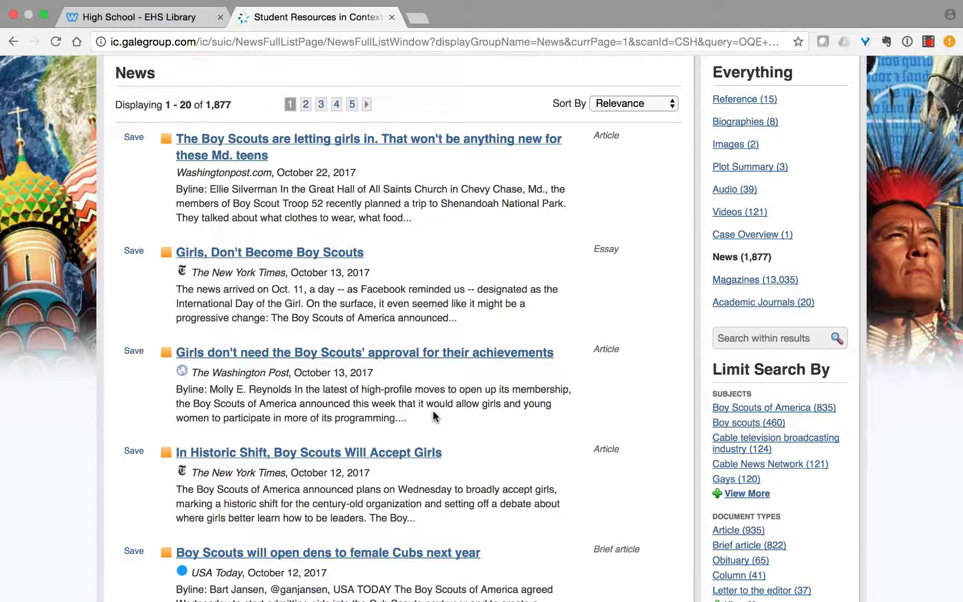
{"action": "scroll", "coordinate": [432, 409], "scroll_direction": "down", "scroll_amount": 3}
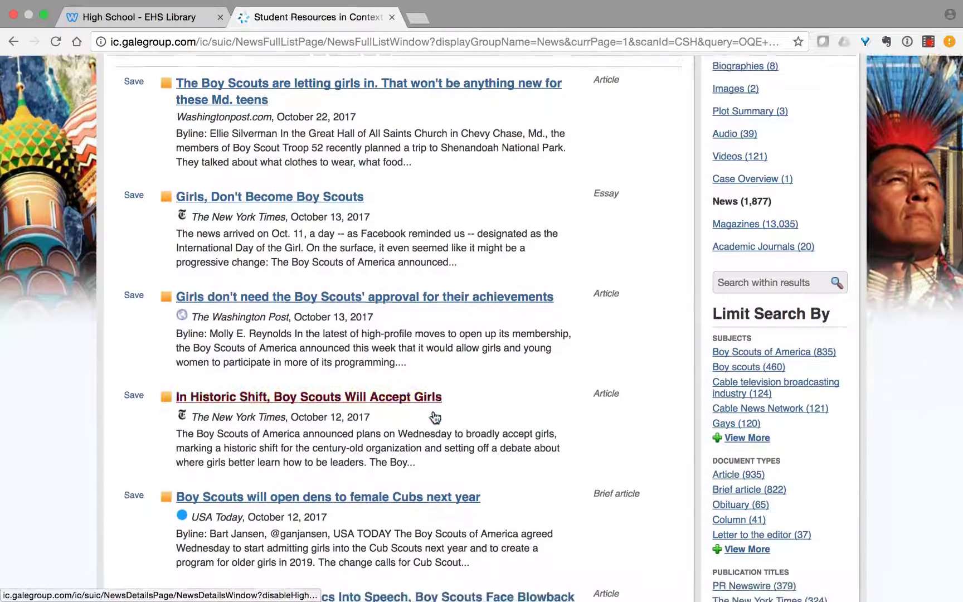
{"action": "scroll", "coordinate": [433, 411], "scroll_direction": "down", "scroll_amount": 5}
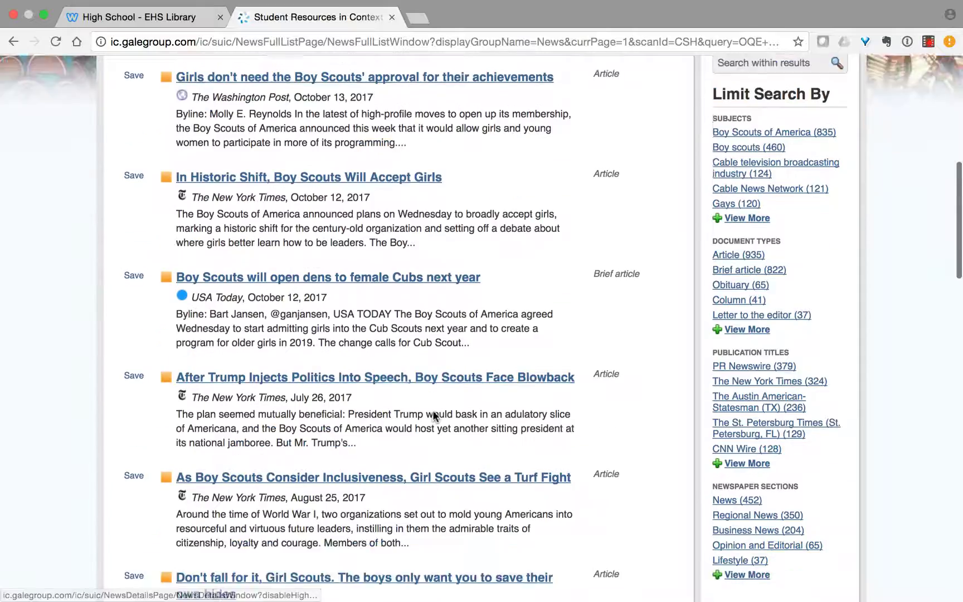
{"action": "scroll", "coordinate": [433, 412], "scroll_direction": "down", "scroll_amount": 1}
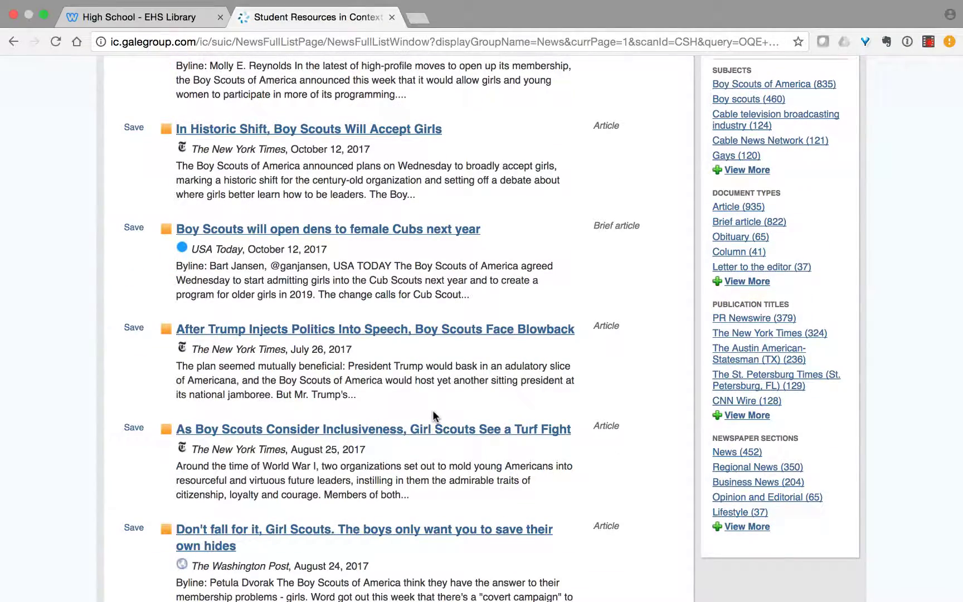
{"action": "scroll", "coordinate": [432, 409], "scroll_direction": "up", "scroll_amount": 15}
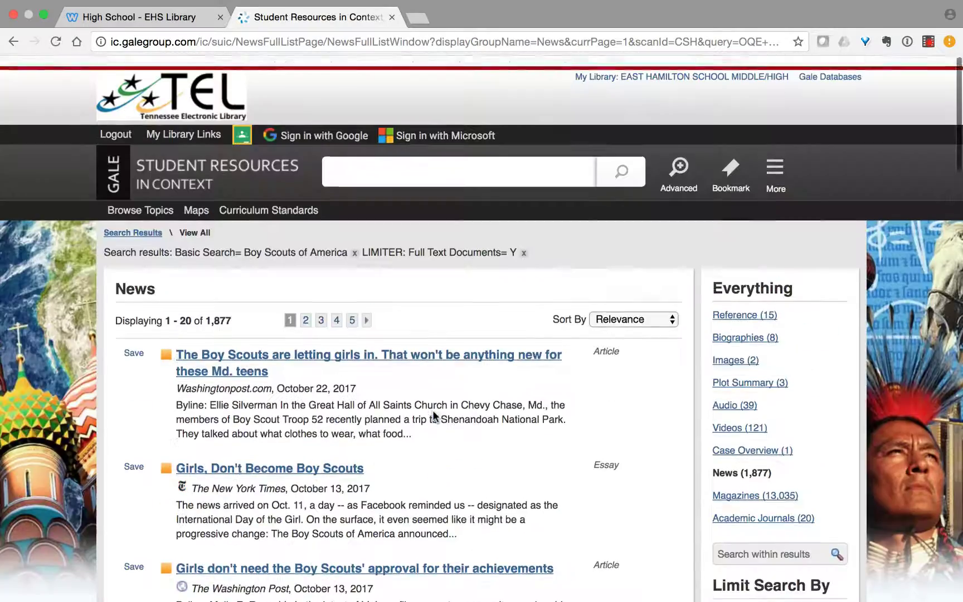
Step: Open the article "The Boy Scouts are letting girls in. That won't be anything new for these Md. teens" and skim it through to its source citation
{"action": "left_click", "coordinate": [397, 349]}
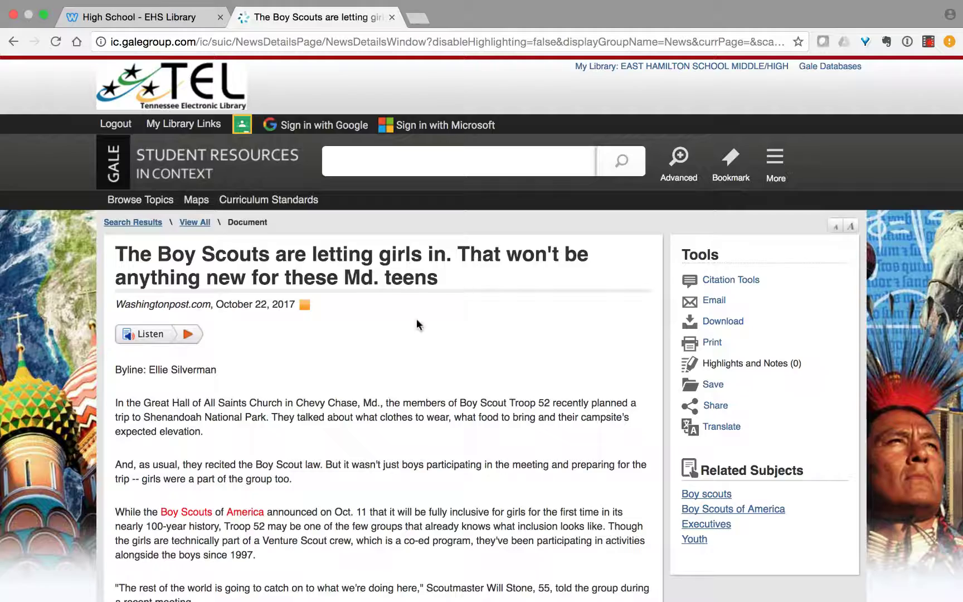
{"action": "scroll", "coordinate": [405, 381], "scroll_direction": "down", "scroll_amount": 3}
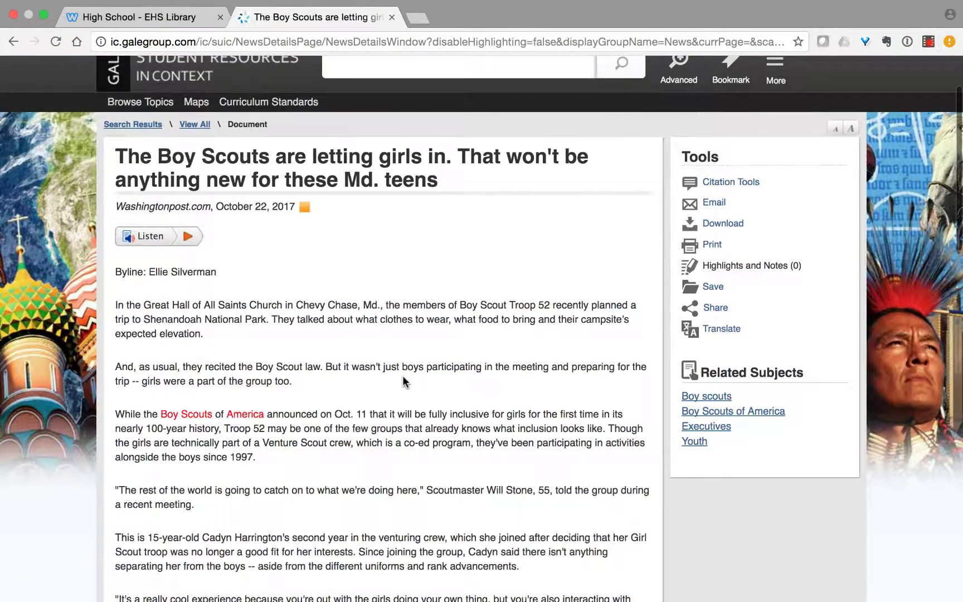
{"action": "scroll", "coordinate": [403, 381], "scroll_direction": "down", "scroll_amount": 10}
{"action": "scroll", "coordinate": [403, 379], "scroll_direction": "down", "scroll_amount": 12}
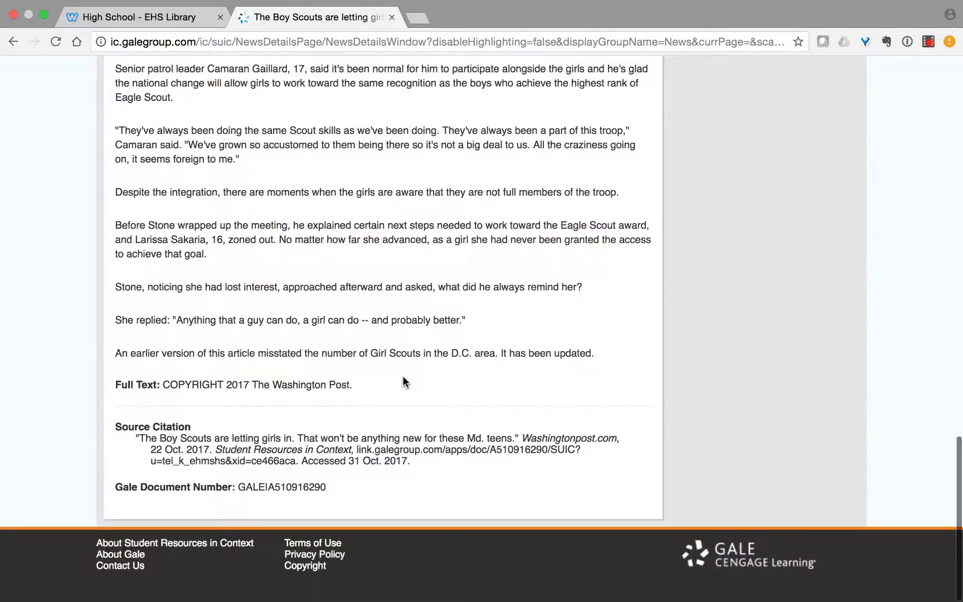
{"action": "scroll", "coordinate": [404, 380], "scroll_direction": "up", "scroll_amount": 6}
{"action": "scroll", "coordinate": [402, 377], "scroll_direction": "up", "scroll_amount": 15}
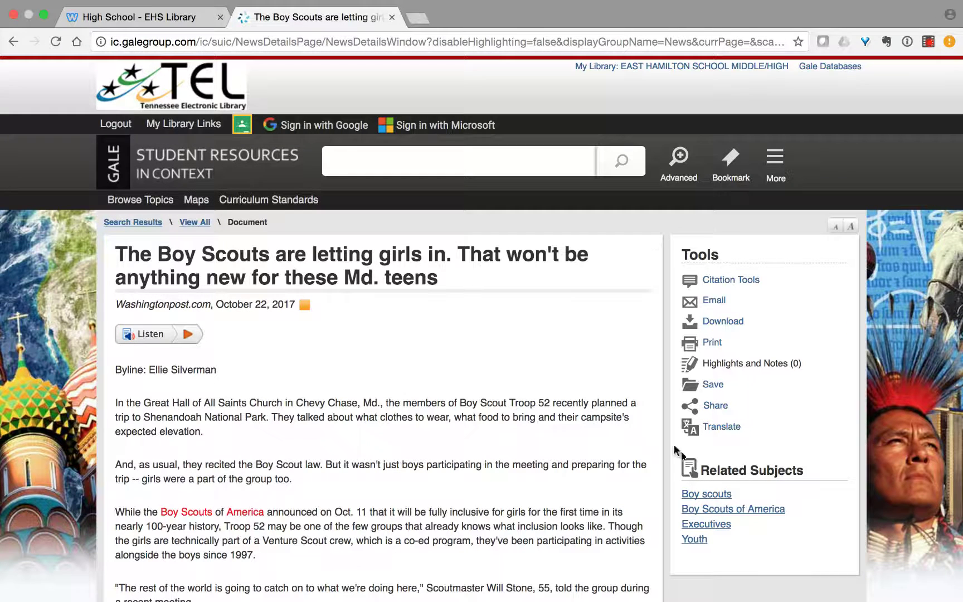
Step: Download the article to Google Drive, signing in with the school Google account
{"action": "left_click", "coordinate": [727, 324]}
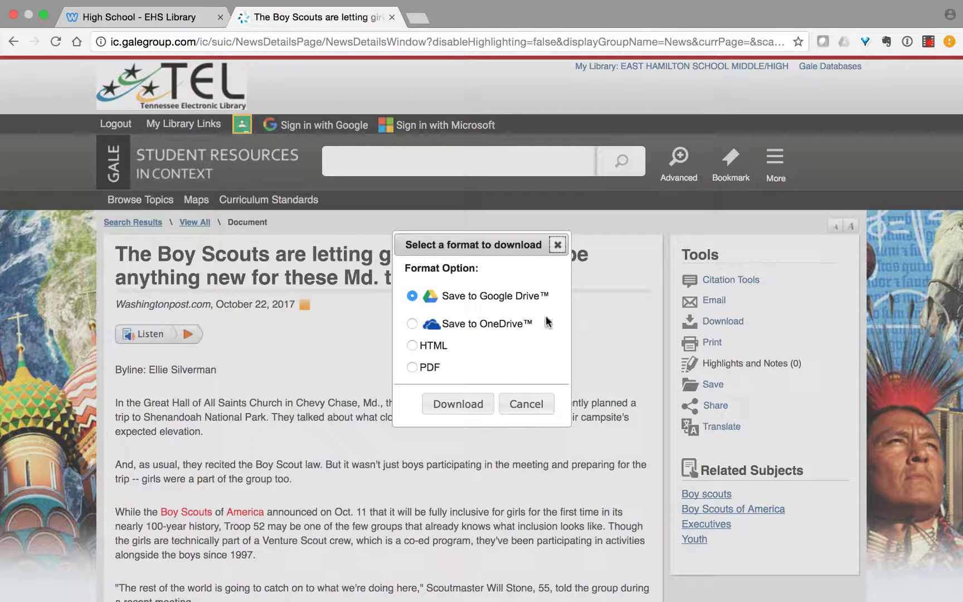
{"action": "left_click", "coordinate": [467, 400]}
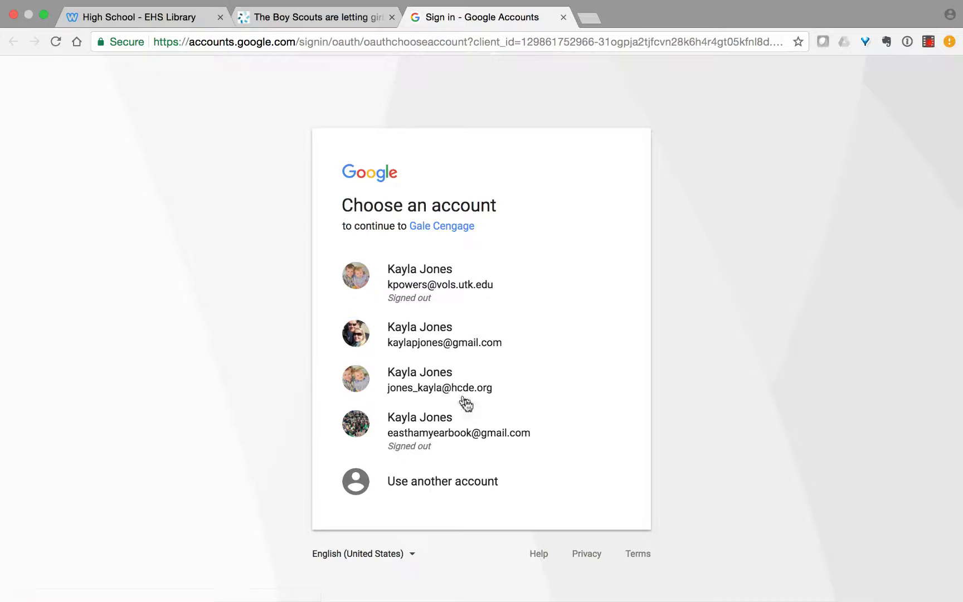
{"action": "left_click", "coordinate": [439, 393]}
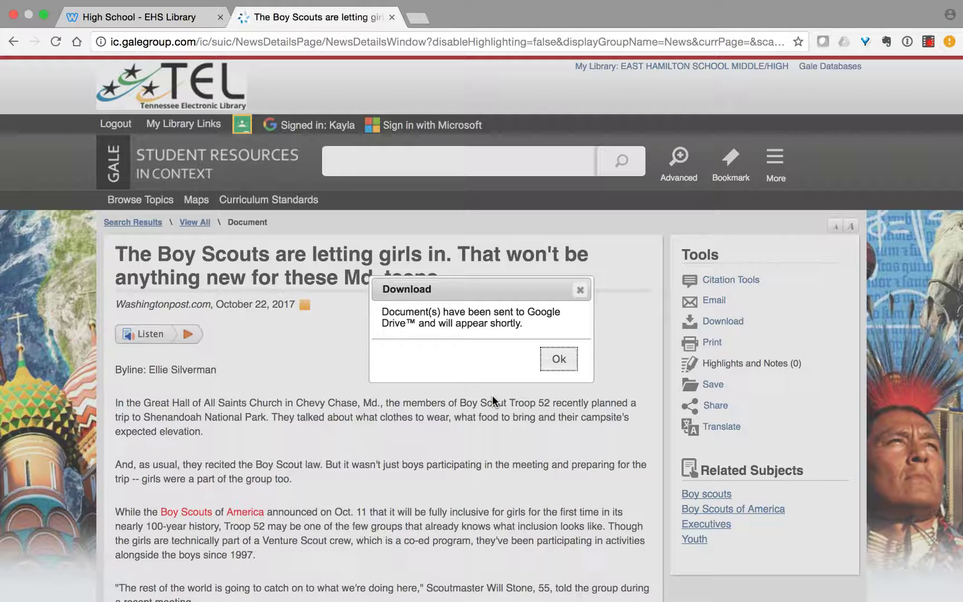
{"action": "left_click", "coordinate": [559, 360]}
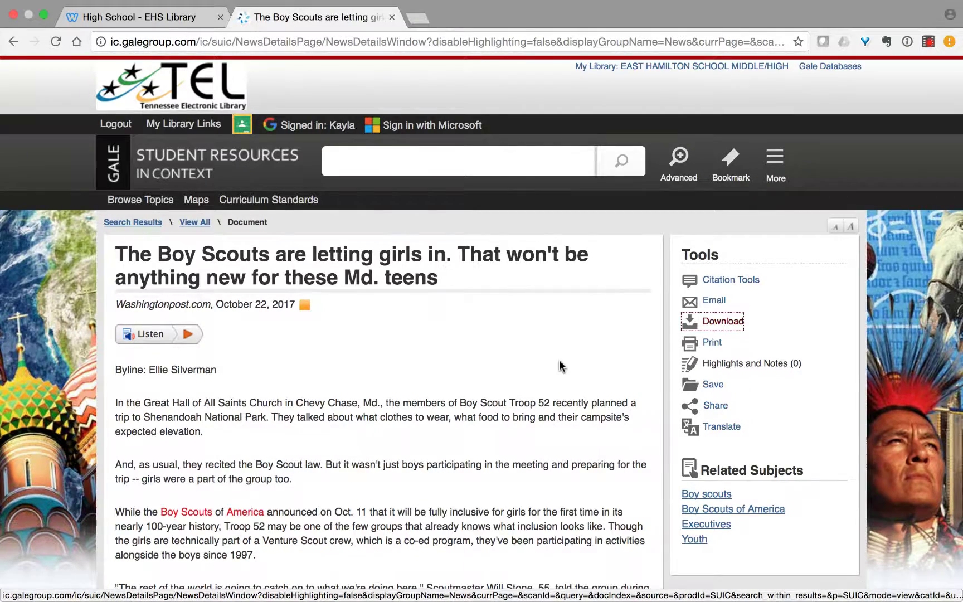
Step: Open the article's citation tools, preview the APA 6th Edition format, and set the citation format back to MLA 8th Edition
{"action": "scroll", "coordinate": [558, 366], "scroll_direction": "down", "scroll_amount": 10}
{"action": "scroll", "coordinate": [558, 360], "scroll_direction": "up", "scroll_amount": 10}
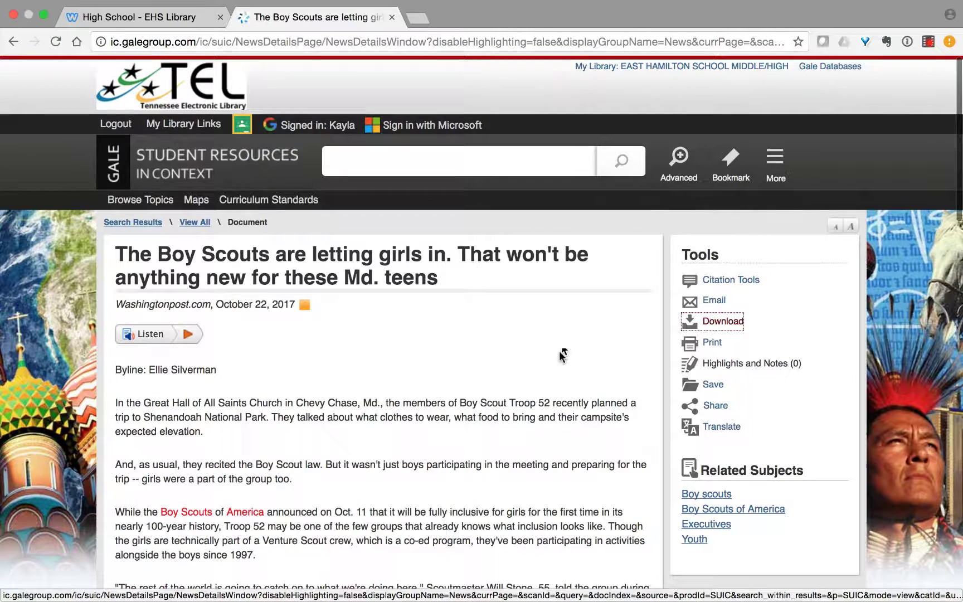
{"action": "left_click", "coordinate": [728, 285]}
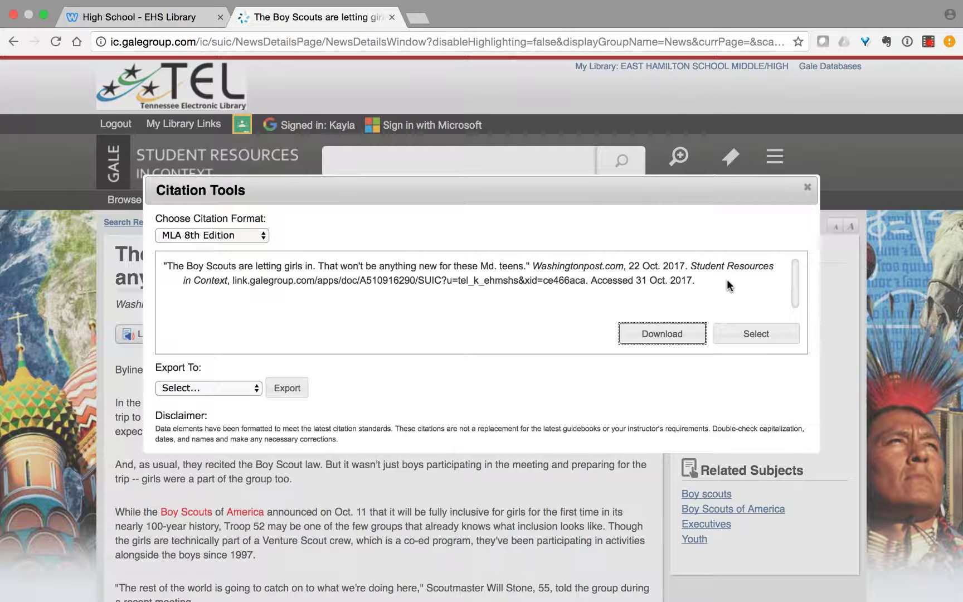
{"action": "left_click", "coordinate": [263, 236]}
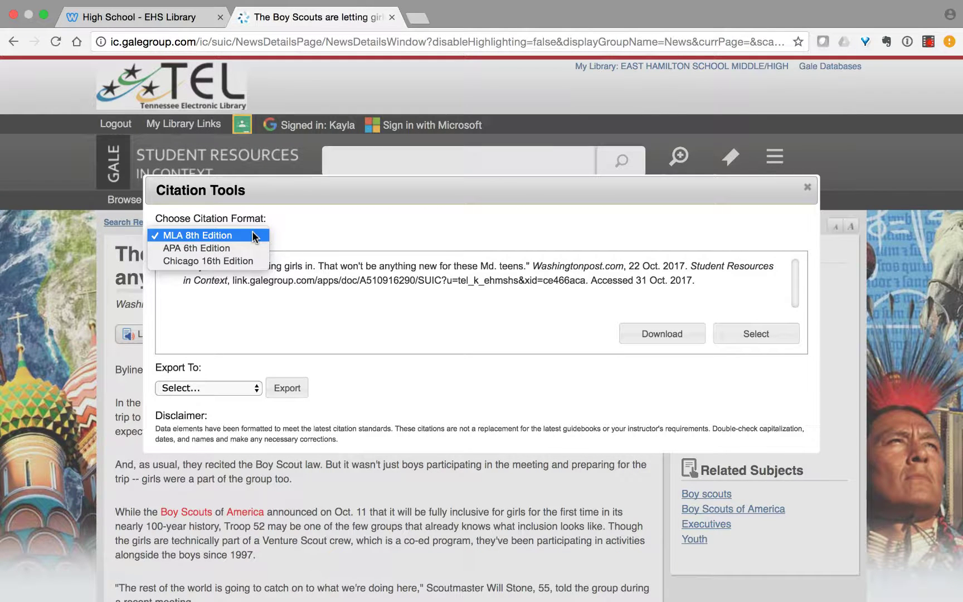
{"action": "left_click", "coordinate": [255, 236]}
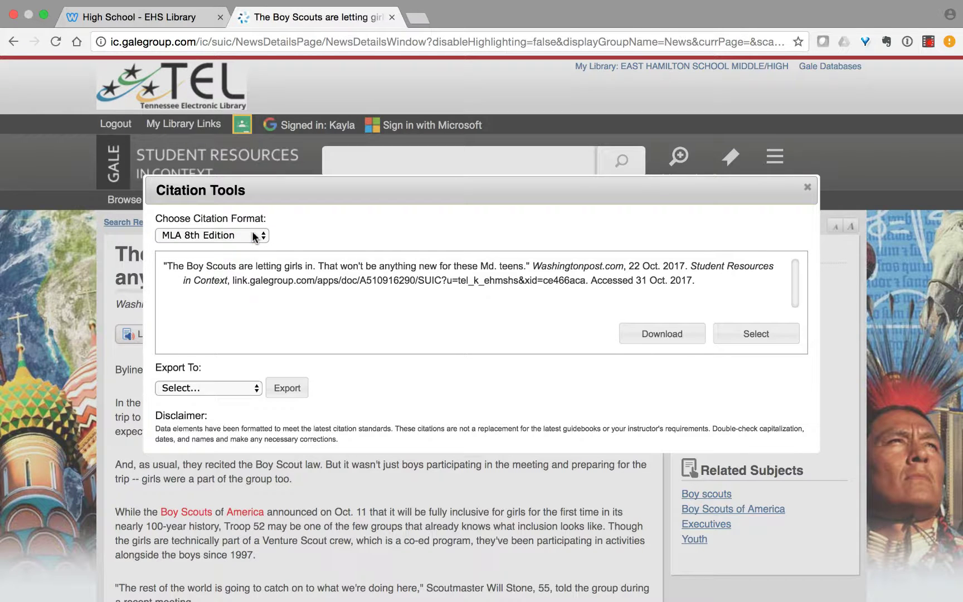
{"action": "left_click", "coordinate": [254, 237]}
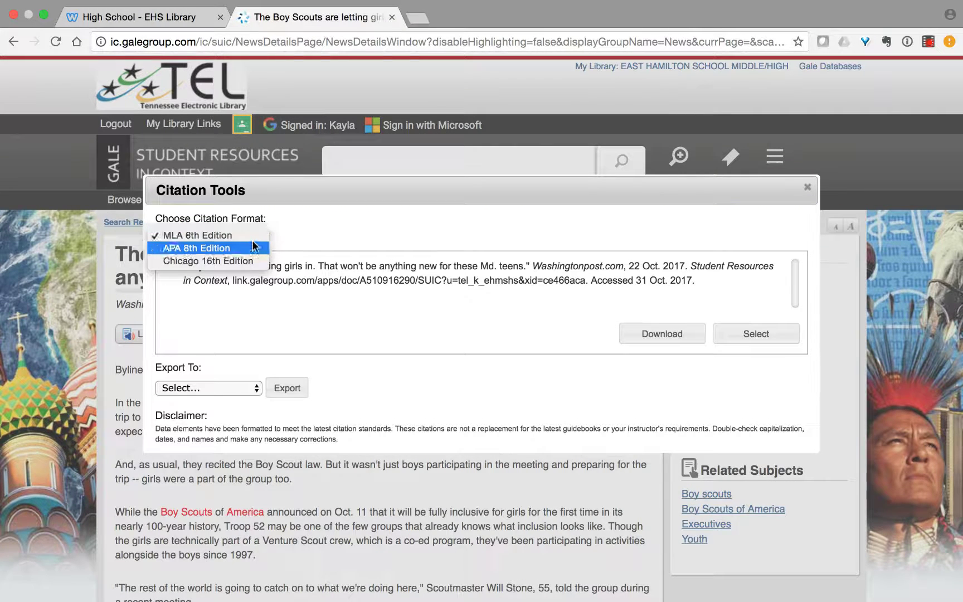
{"action": "left_click", "coordinate": [254, 248]}
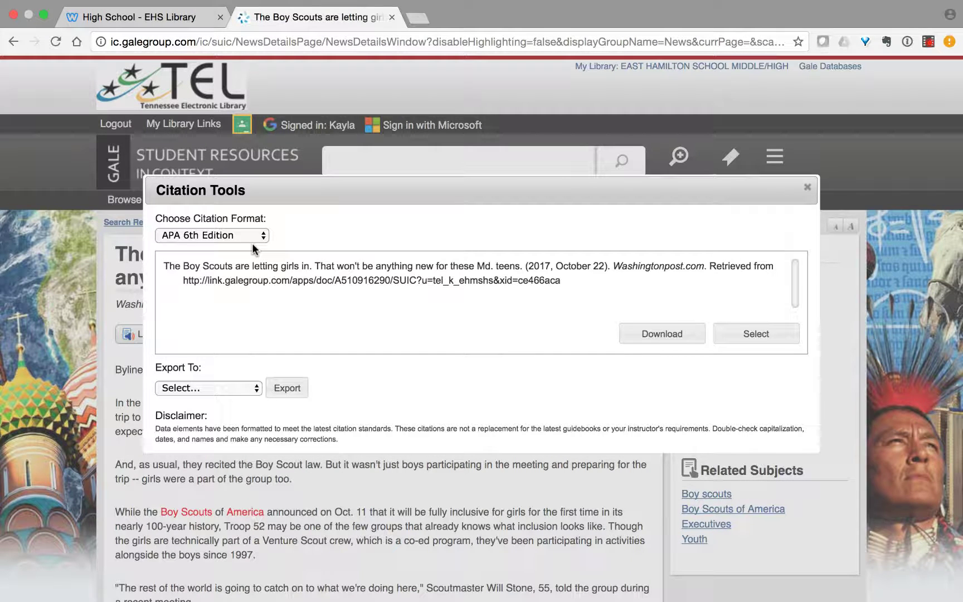
{"action": "left_click", "coordinate": [254, 235]}
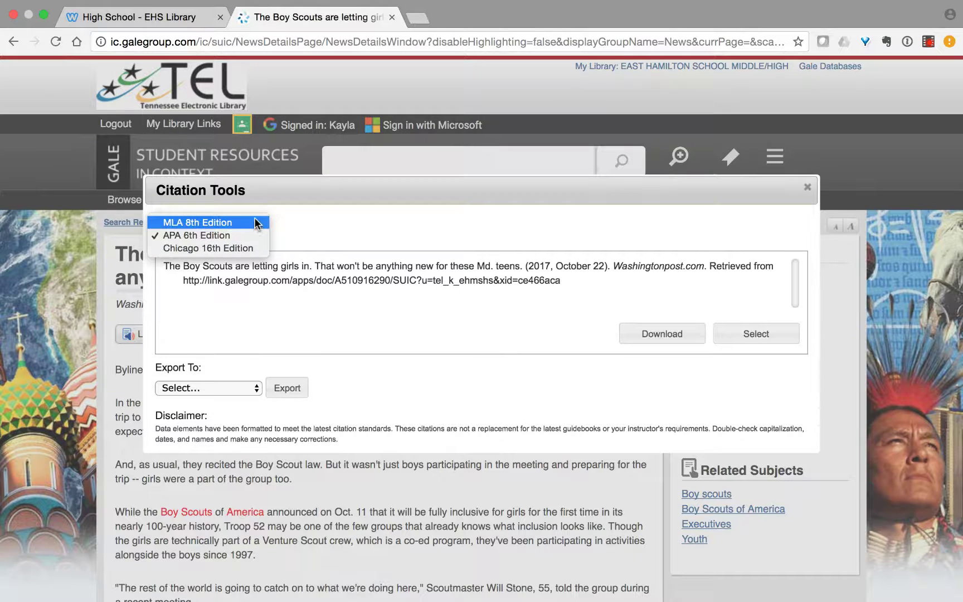
{"action": "left_click", "coordinate": [255, 219]}
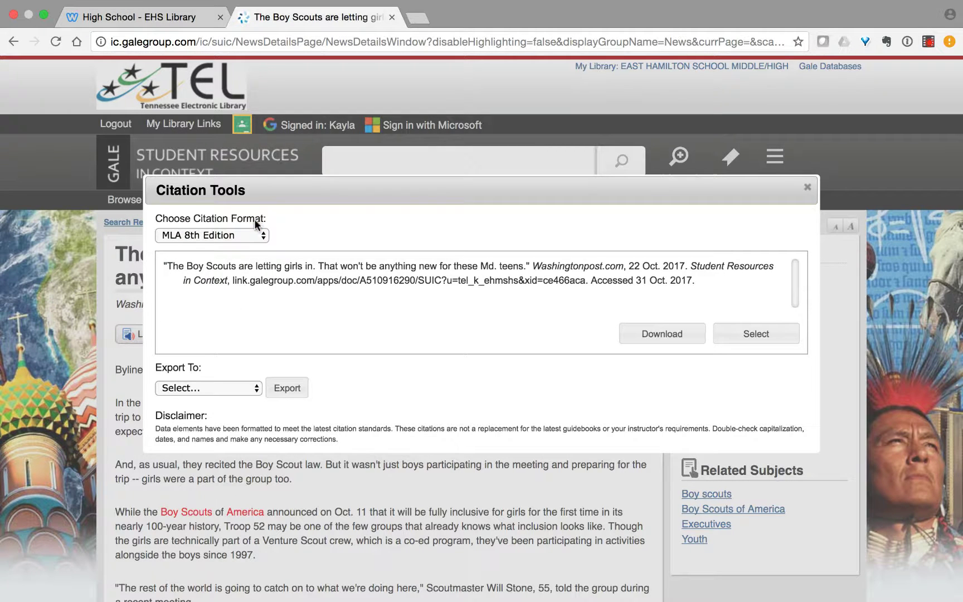
Step: Export the article's MLA citation to Google Drive and close the citation tools
{"action": "left_click", "coordinate": [256, 390]}
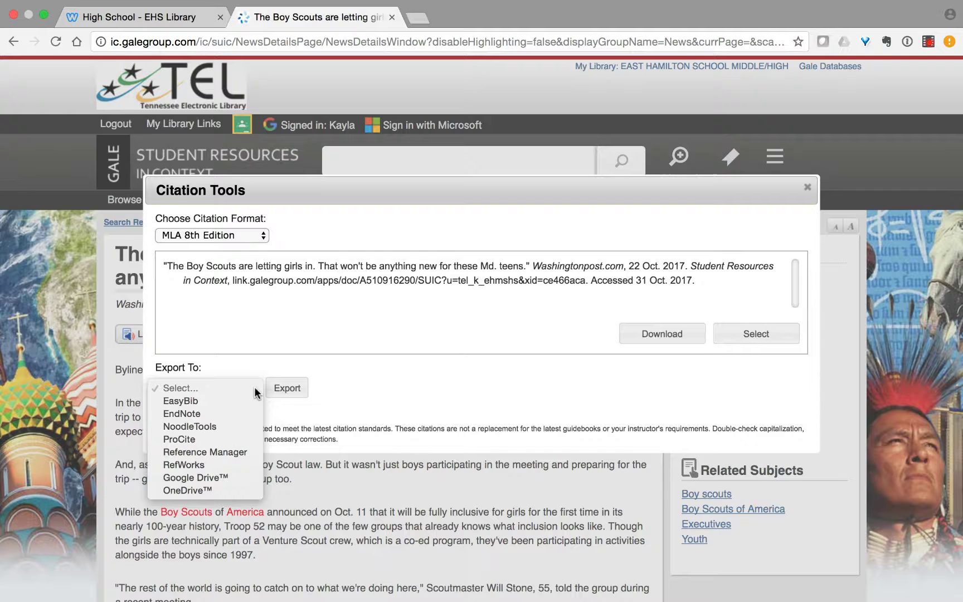
{"action": "left_click", "coordinate": [233, 477]}
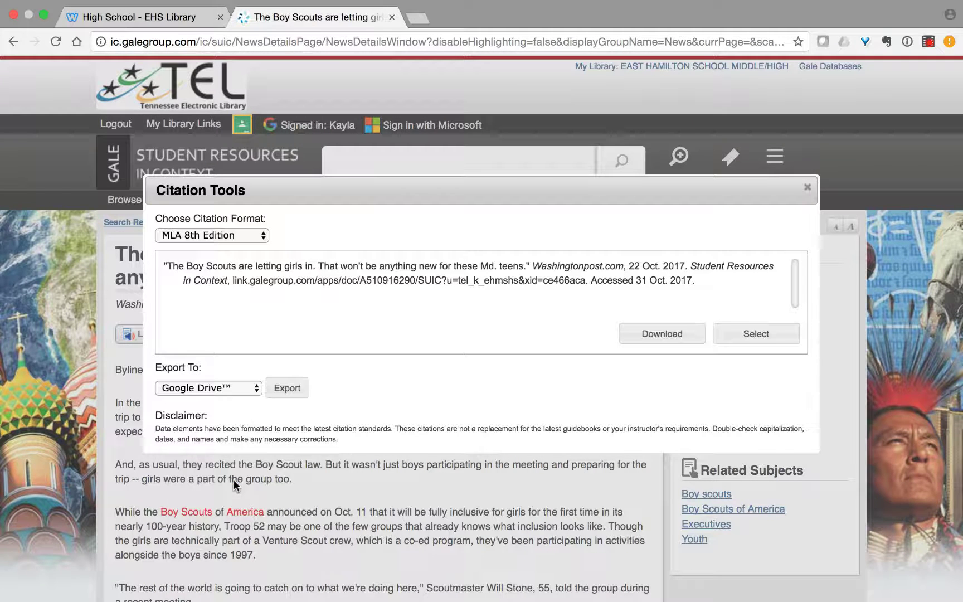
{"action": "left_click", "coordinate": [296, 392]}
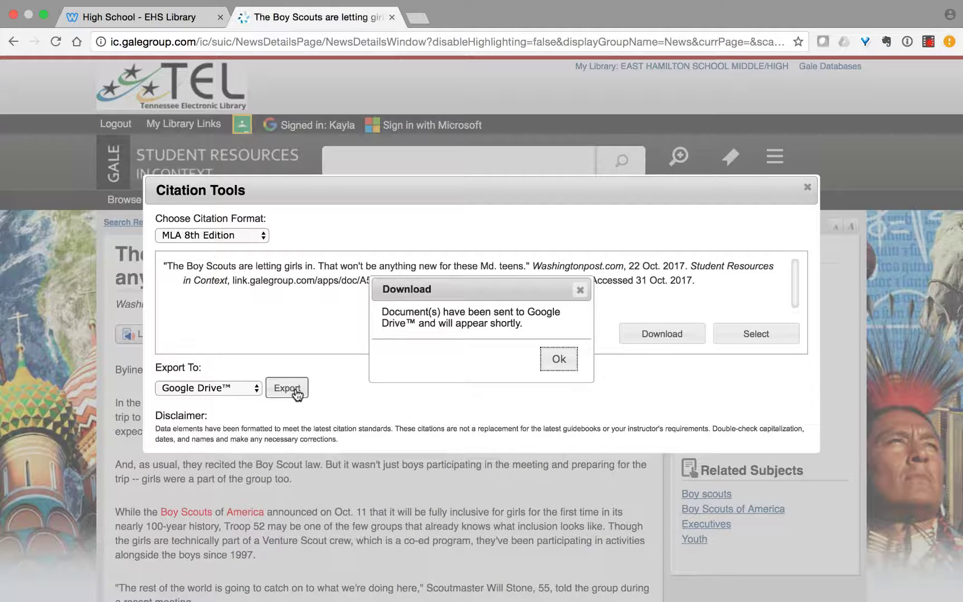
{"action": "left_click", "coordinate": [567, 362]}
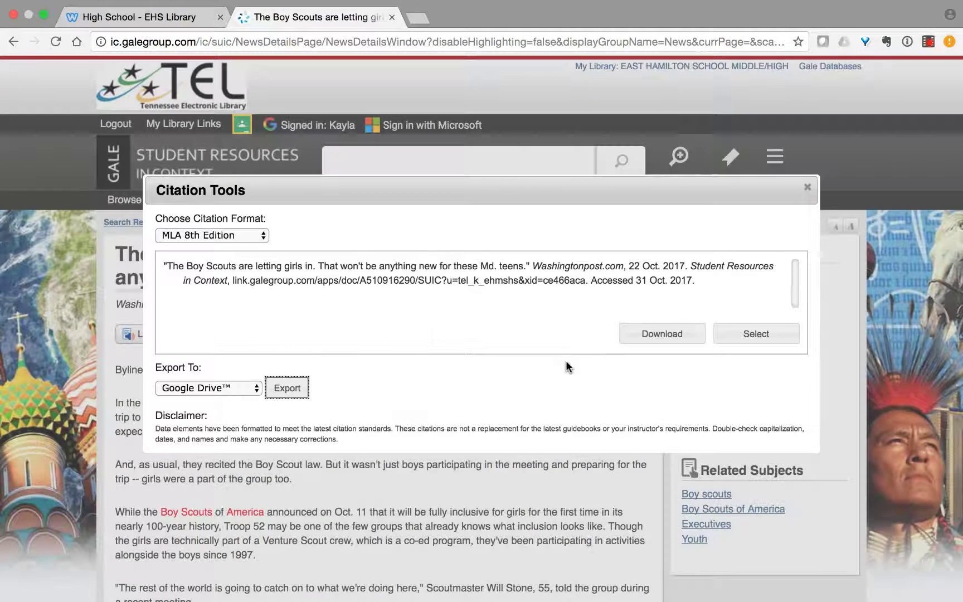
{"action": "left_click", "coordinate": [807, 188]}
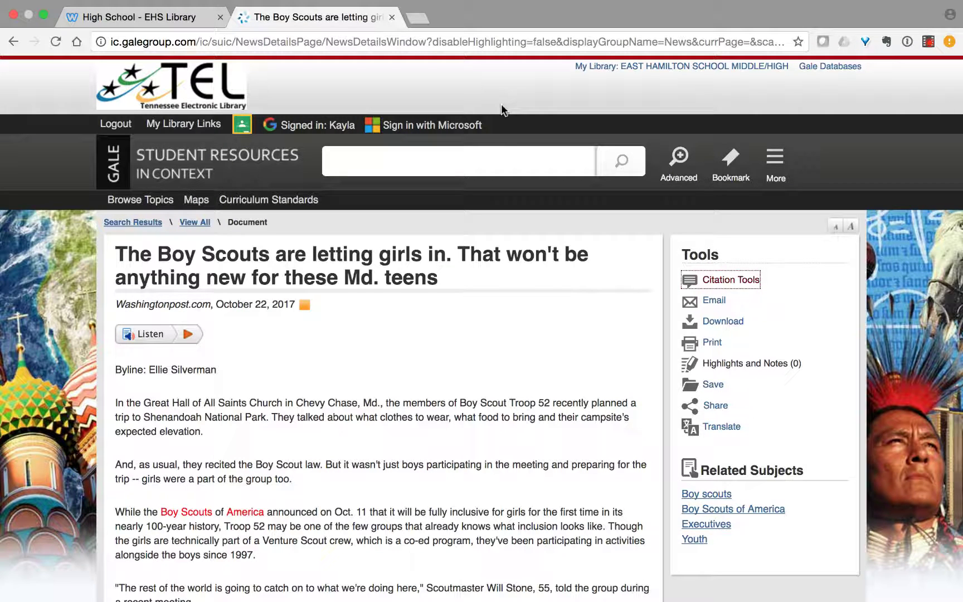
Step: Go to google.com in a new tab, switch to Google Drive from there, and show the recent files
{"action": "left_click", "coordinate": [419, 18]}
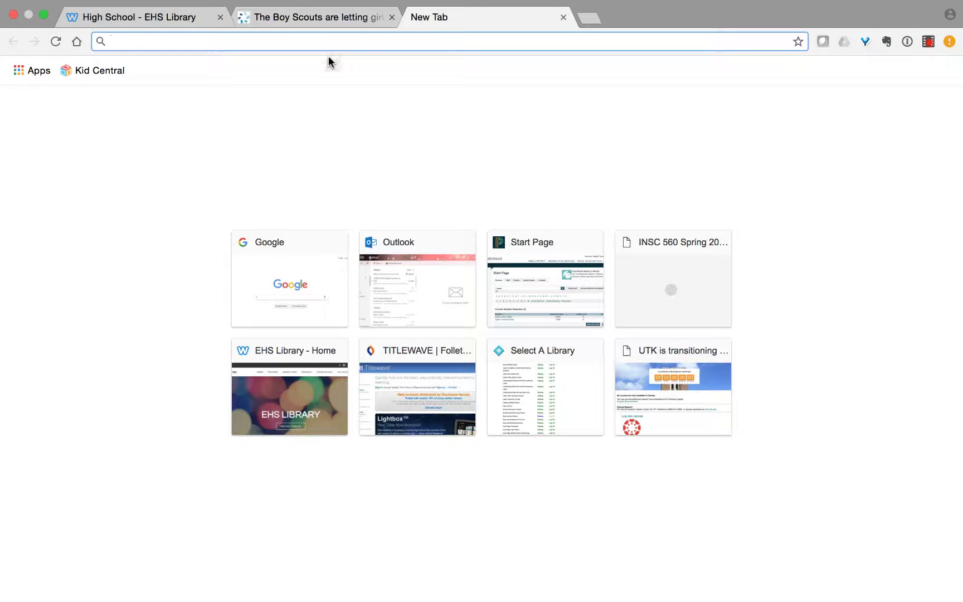
{"action": "type", "text": "google.com"}
{"action": "key", "text": "Return"}
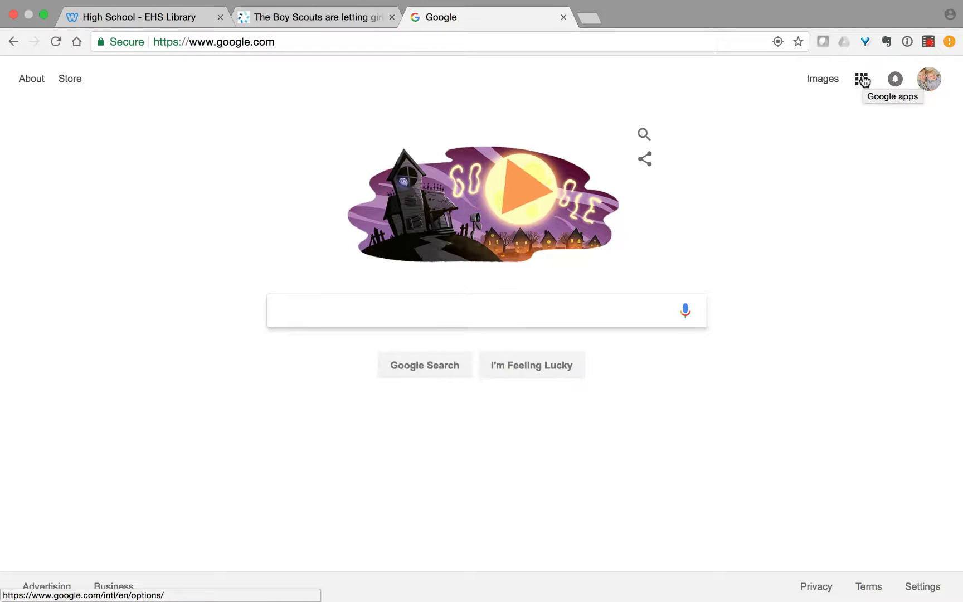
{"action": "left_click", "coordinate": [863, 80]}
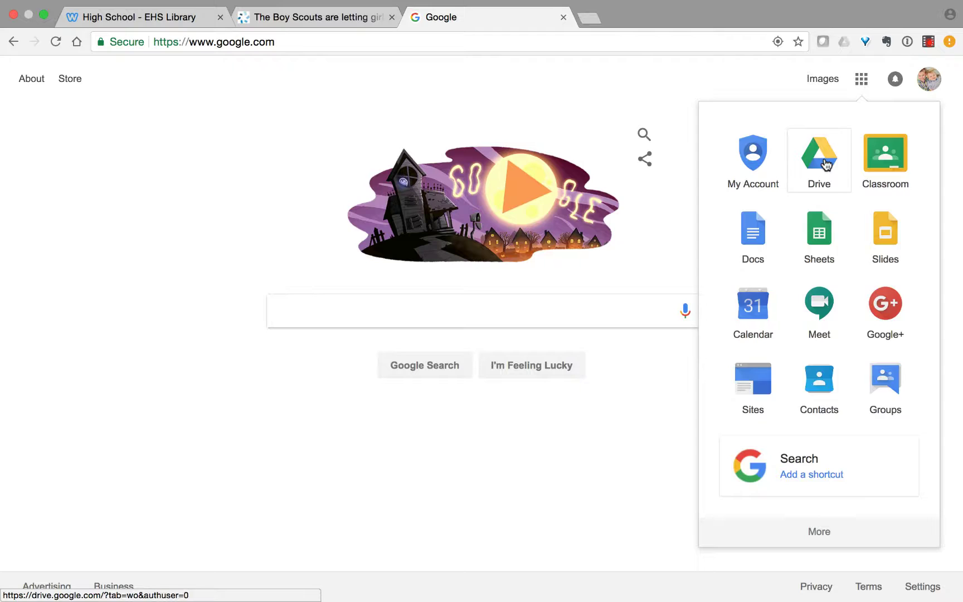
{"action": "left_click", "coordinate": [824, 163]}
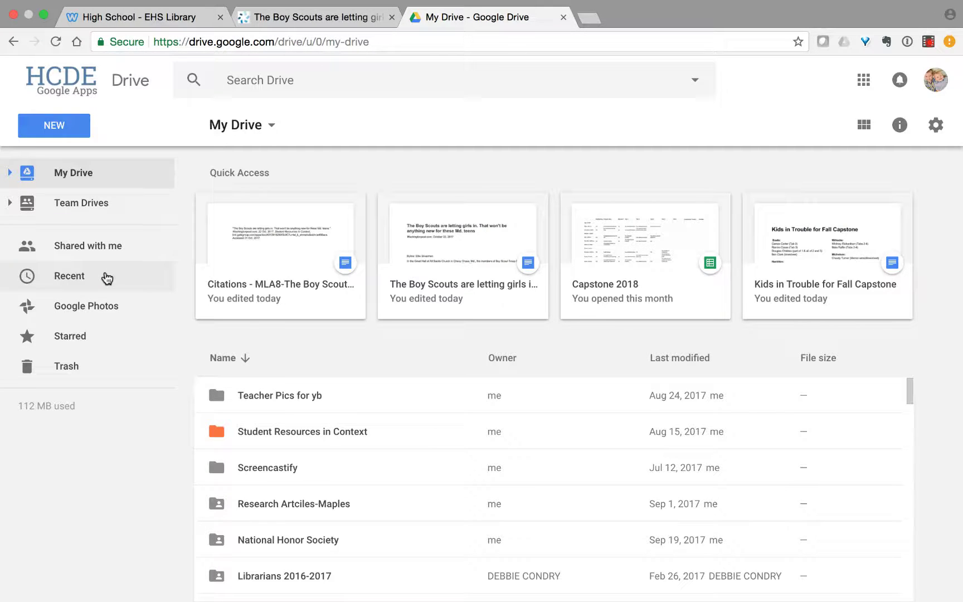
{"action": "left_click", "coordinate": [107, 278]}
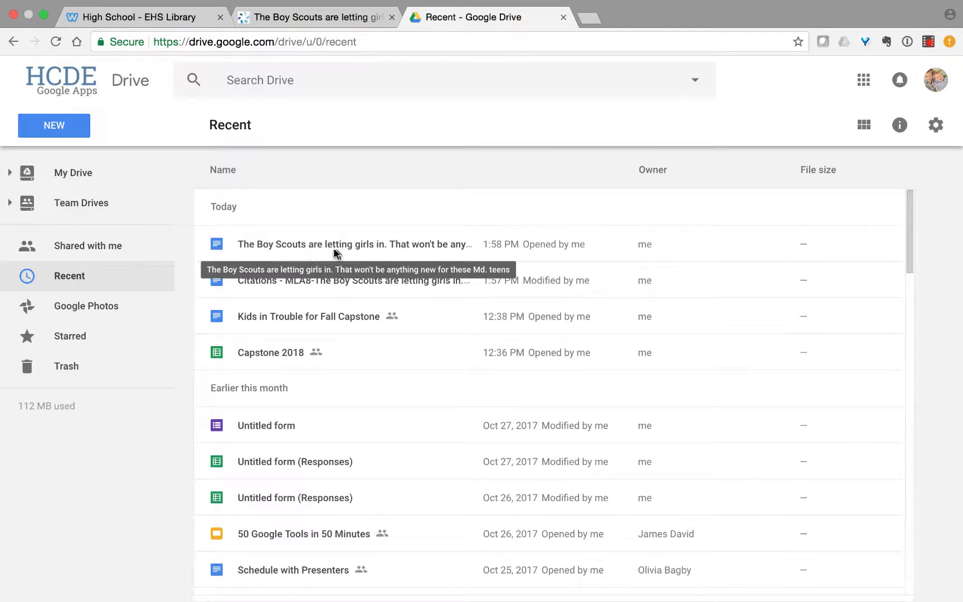
Step: Open the exported "Citations - MLA8" document to view the citation, and return to the recent files in Drive
{"action": "double_click", "coordinate": [266, 280]}
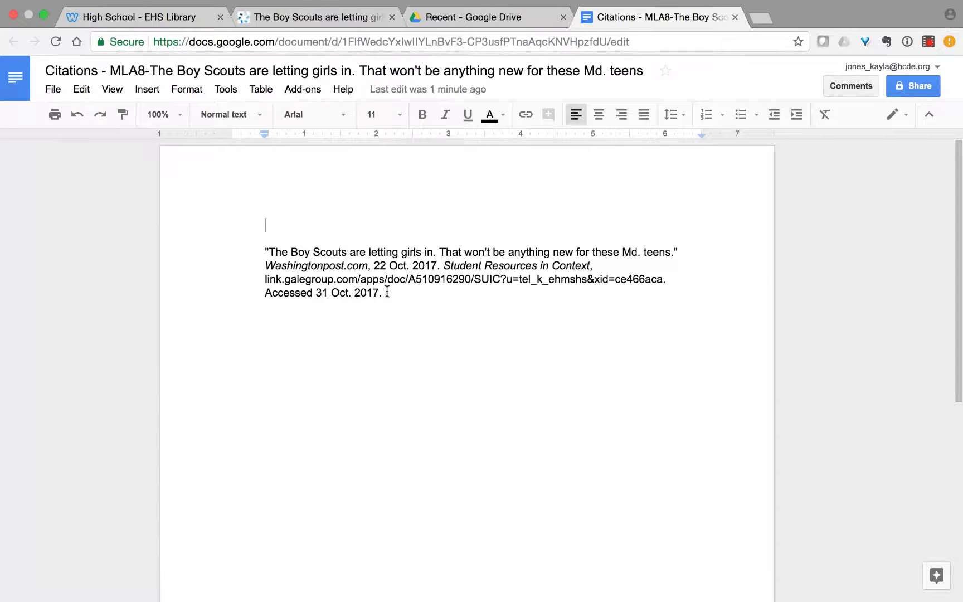
{"action": "mouse_move", "coordinate": [534, 11]}
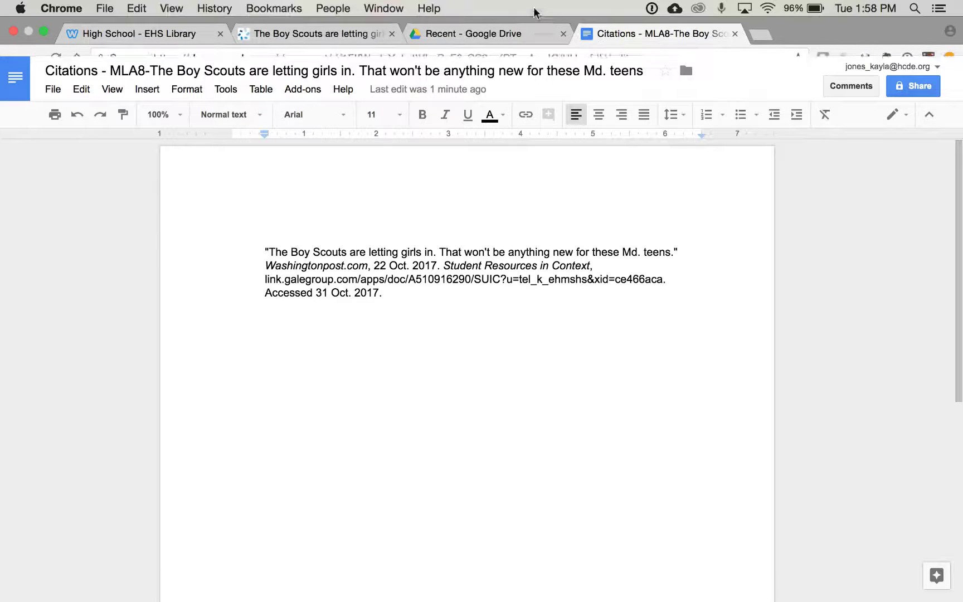
{"action": "left_click", "coordinate": [512, 32]}
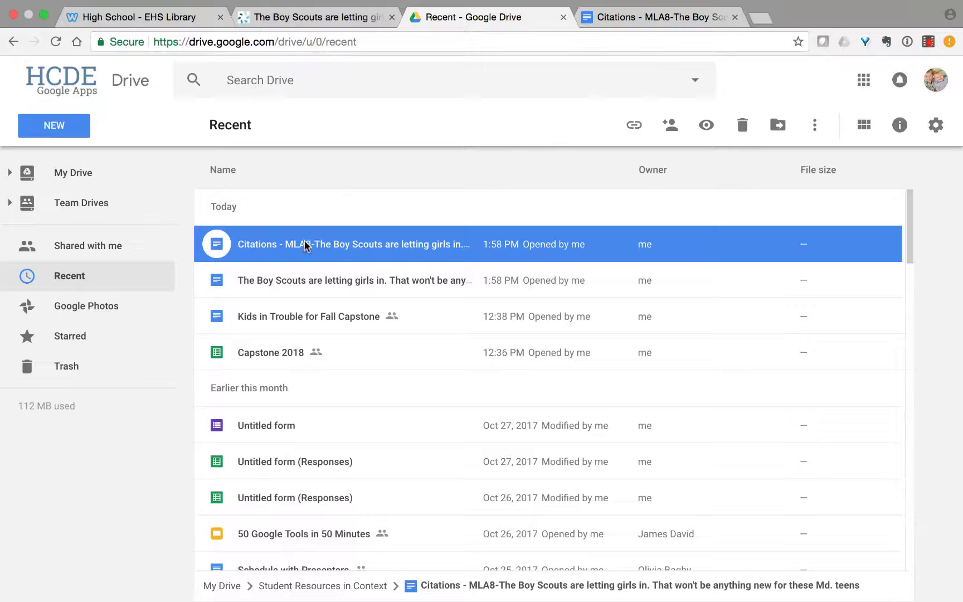
Step: Open the saved Boy Scouts article document and skim it through to the source citation, returning to its beginning
{"action": "double_click", "coordinate": [275, 281]}
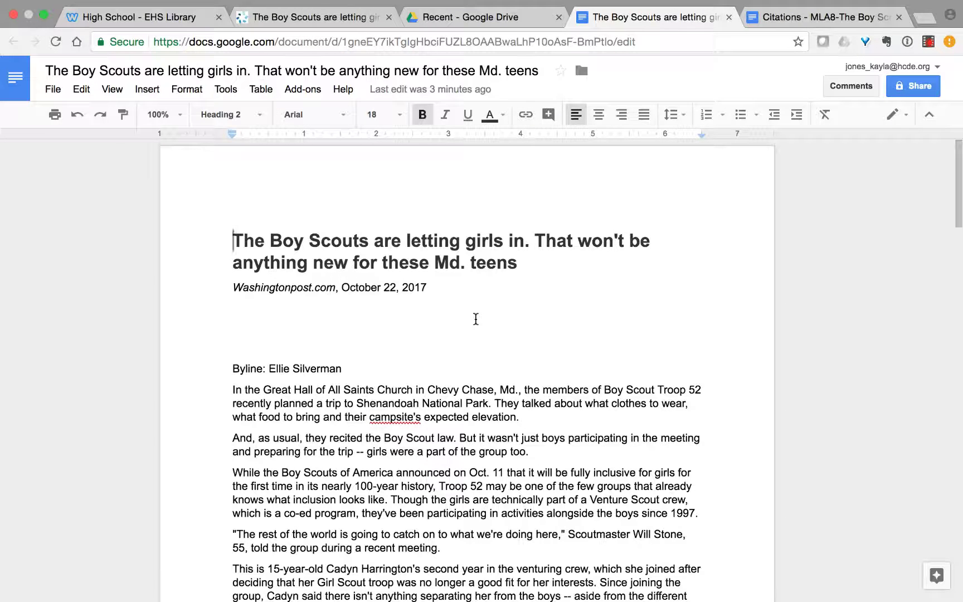
{"action": "scroll", "coordinate": [475, 318], "scroll_direction": "down", "scroll_amount": 7}
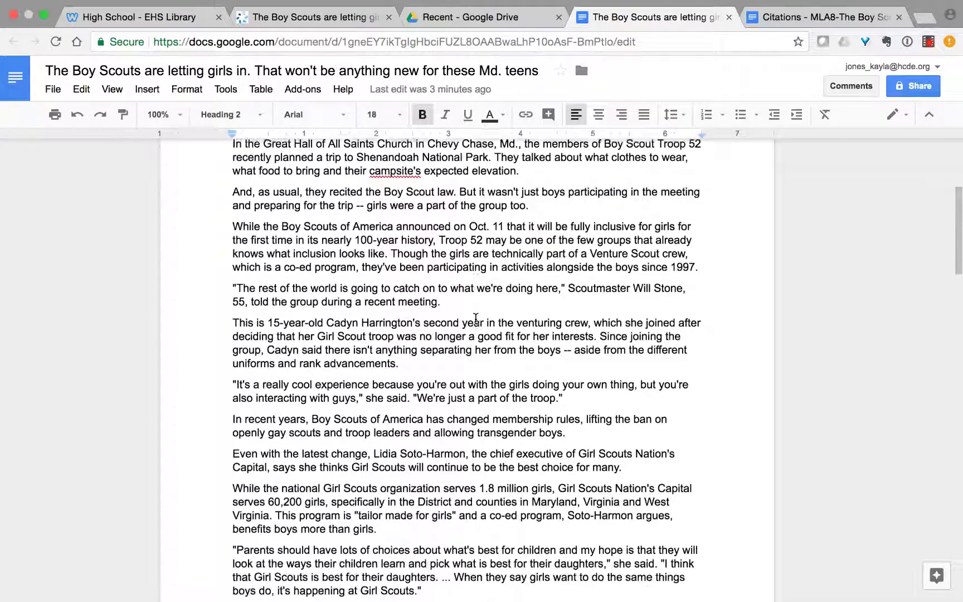
{"action": "scroll", "coordinate": [475, 319], "scroll_direction": "down", "scroll_amount": 11}
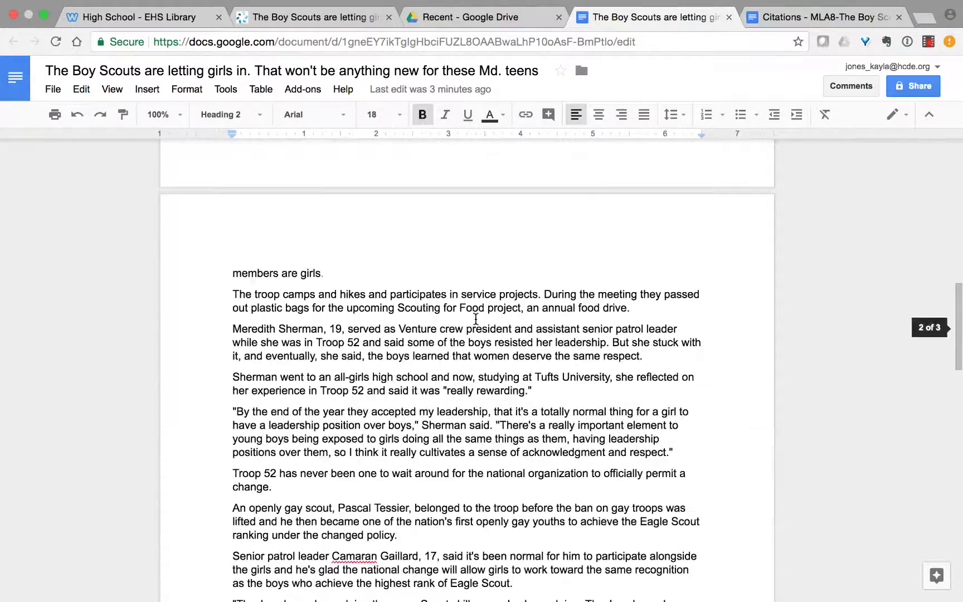
{"action": "scroll", "coordinate": [475, 319], "scroll_direction": "down", "scroll_amount": 7}
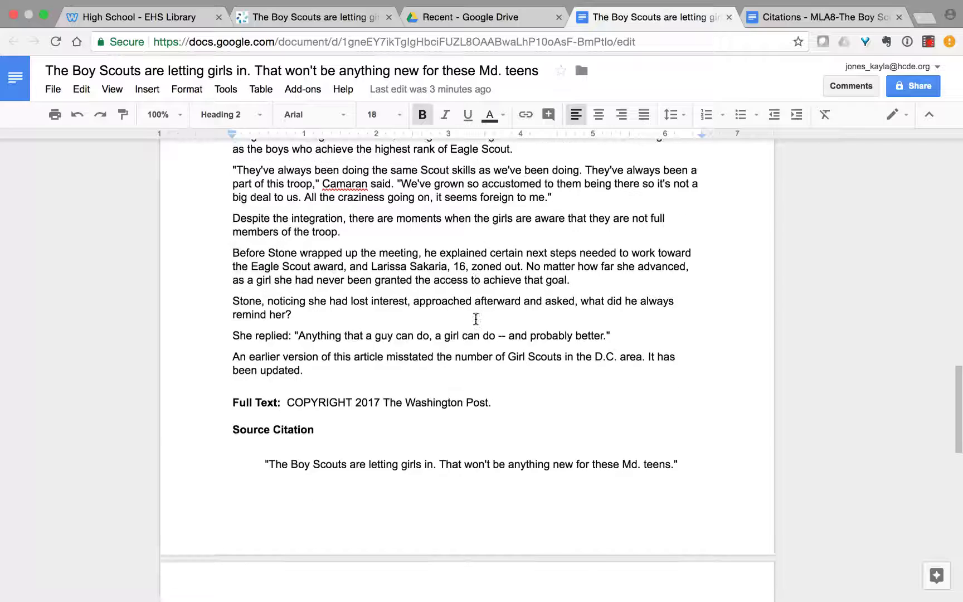
{"action": "scroll", "coordinate": [476, 319], "scroll_direction": "down", "scroll_amount": 1}
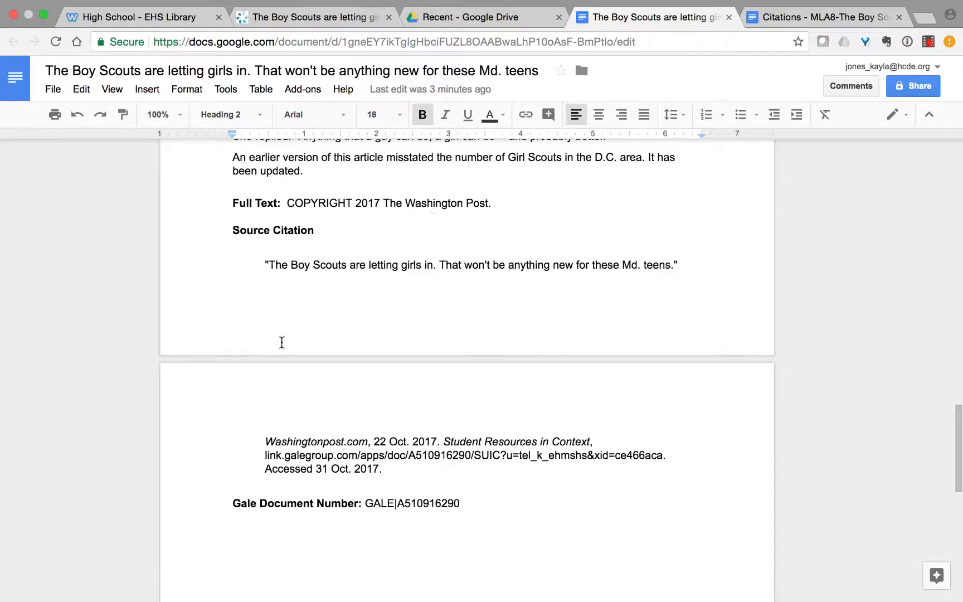
{"action": "scroll", "coordinate": [405, 209], "scroll_direction": "up", "scroll_amount": 12}
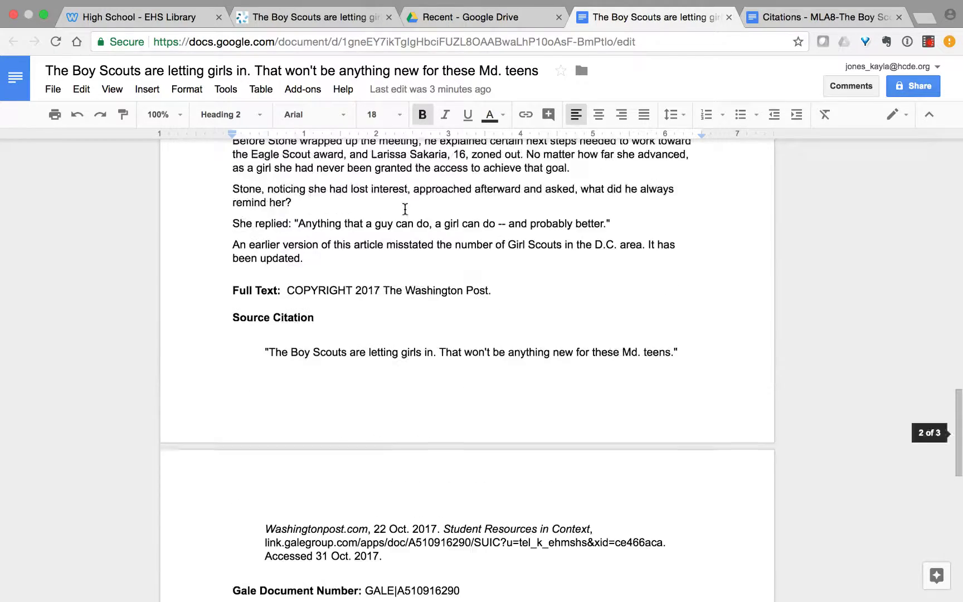
{"action": "scroll", "coordinate": [405, 210], "scroll_direction": "up", "scroll_amount": 8}
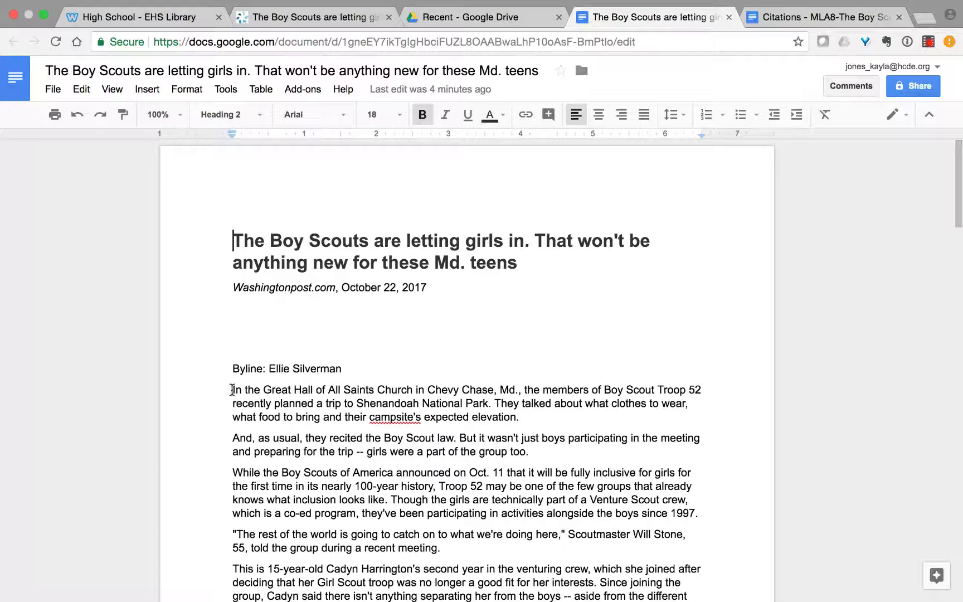
Step: Try out a comment on the article's first two paragraphs, drafting "Paraphrase;" and replacing it with "summary:", and discard it
{"action": "left_click_drag", "start_coordinate": [230, 389], "coordinate": [569, 449]}
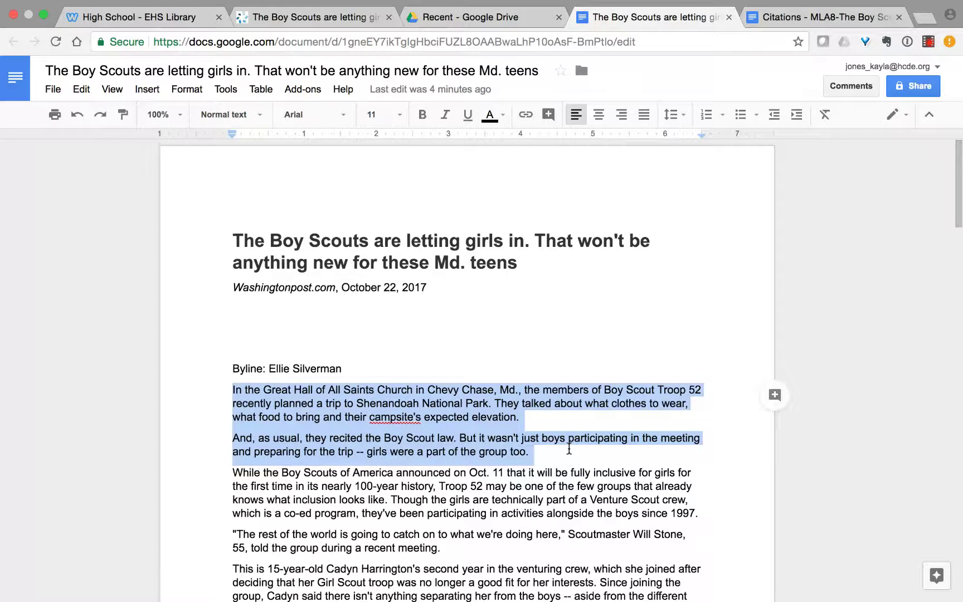
{"action": "left_click", "coordinate": [774, 397]}
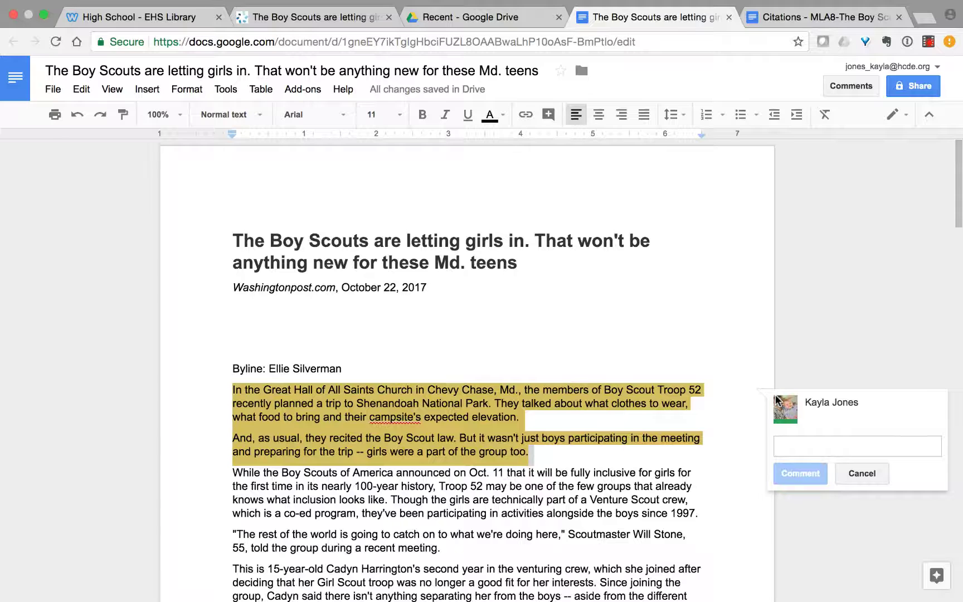
{"action": "type", "text": "Parap"}
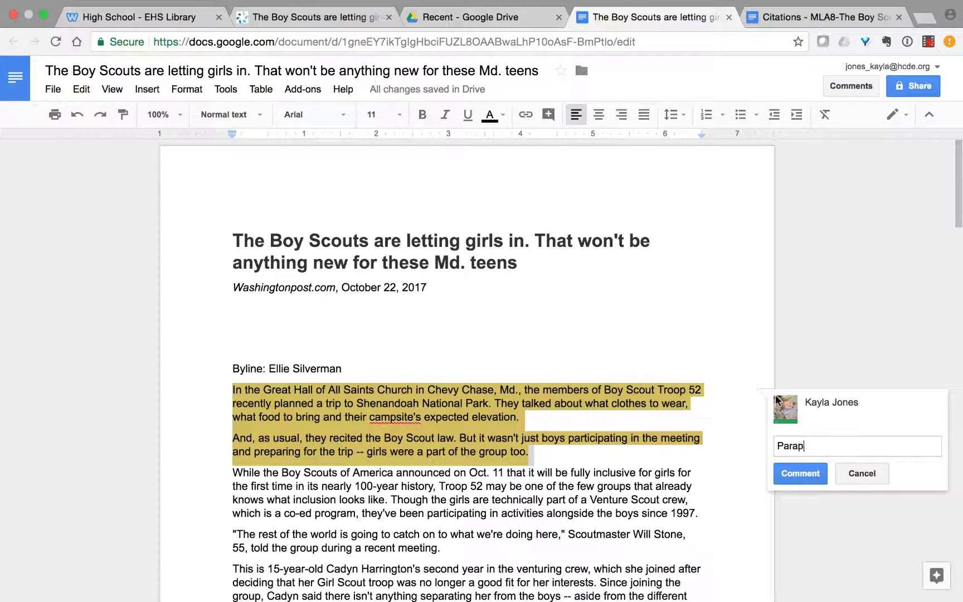
{"action": "type", "text": "hrase;"}
{"action": "key", "text": "BackSpace"}
{"action": "key", "text": "BackSpace"}
{"action": "key", "text": "BackSpace"}
{"action": "key", "text": "BackSpace"}
{"action": "key", "text": "BackSpace"}
{"action": "key", "text": "BackSpace"}
{"action": "key", "text": "BackSpace"}
{"action": "key", "text": "BackSpace"}
{"action": "key", "text": "BackSpace"}
{"action": "key", "text": "BackSpace"}
{"action": "type", "text": "summary:"}
{"action": "left_click", "coordinate": [862, 482]}
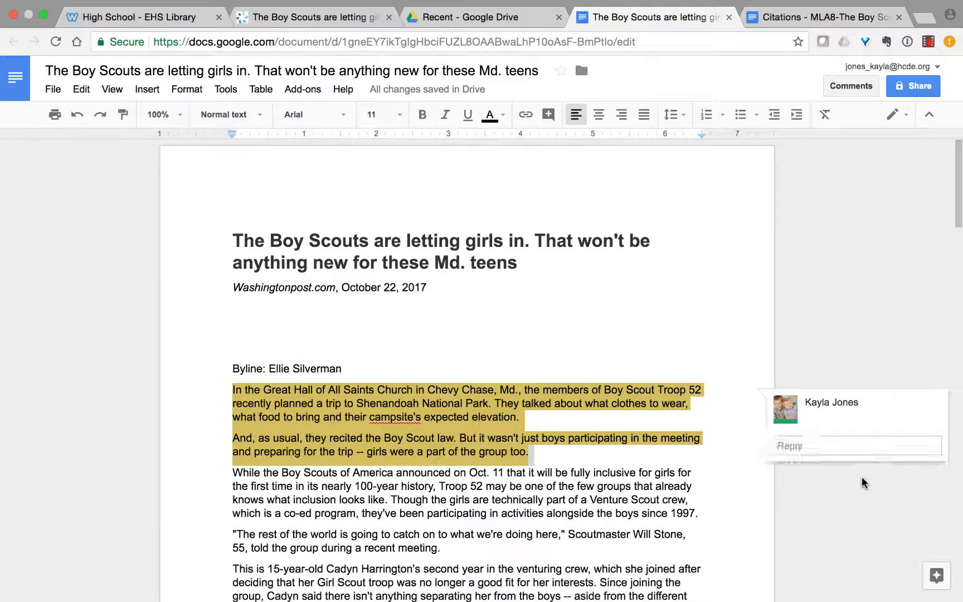
{"action": "left_click", "coordinate": [513, 493]}
Step: Add the comment "quote" to the Scoutmaster's paragraph beginning "The rest of the world is going to catch on", and select the commented passage
{"action": "scroll", "coordinate": [513, 492], "scroll_direction": "down", "scroll_amount": 2}
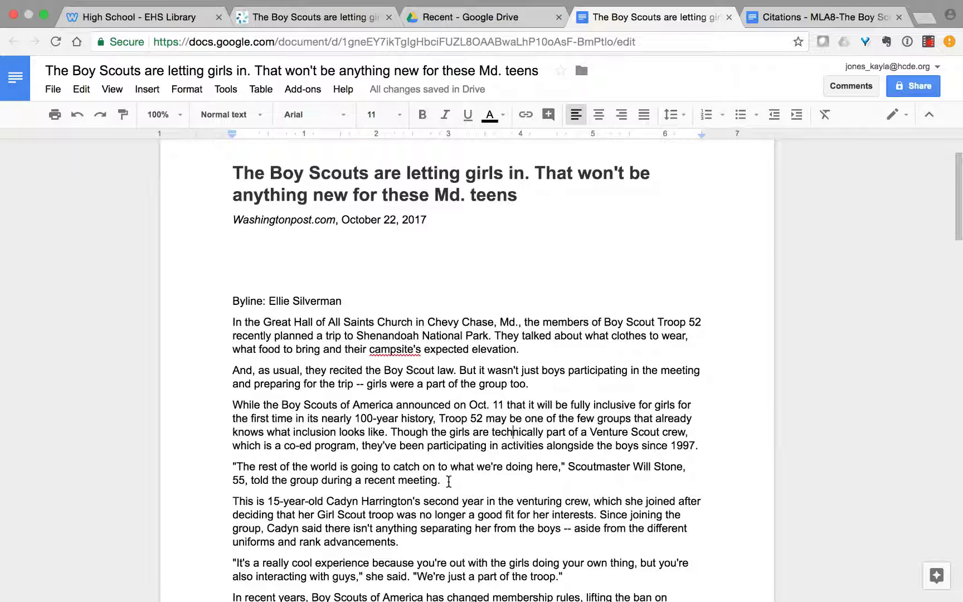
{"action": "left_click_drag", "start_coordinate": [443, 480], "coordinate": [211, 471]}
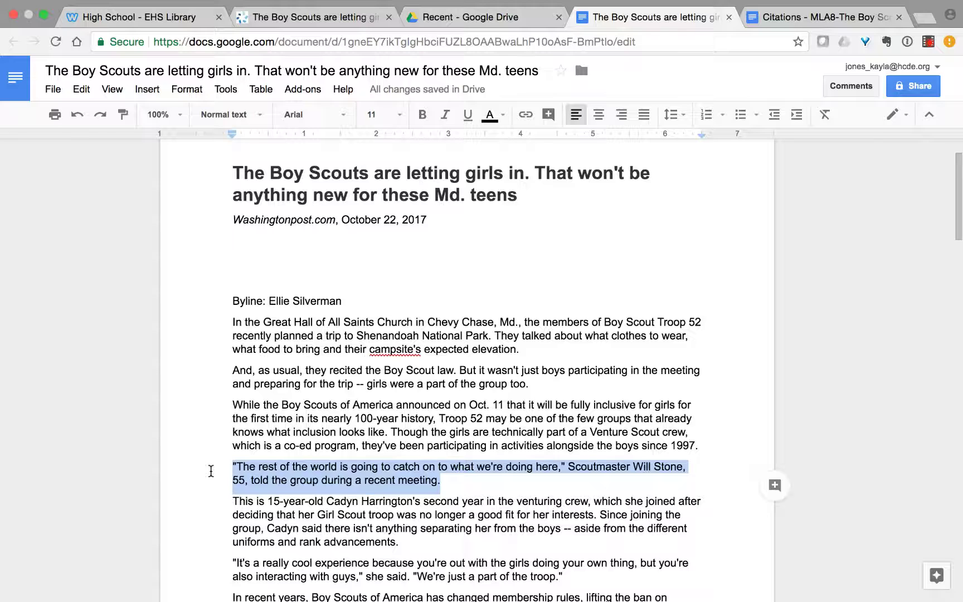
{"action": "left_click", "coordinate": [776, 486]}
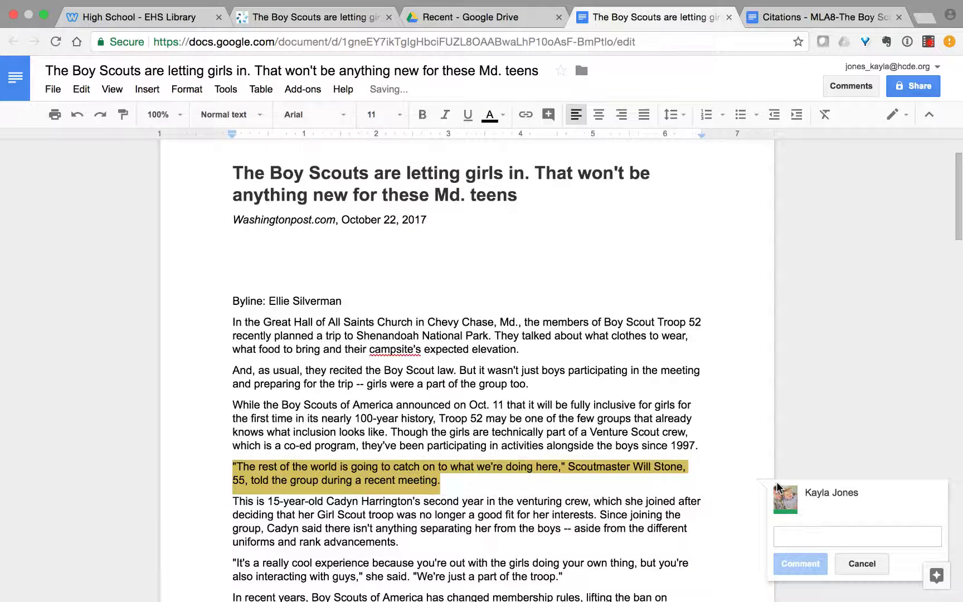
{"action": "type", "text": "quote"}
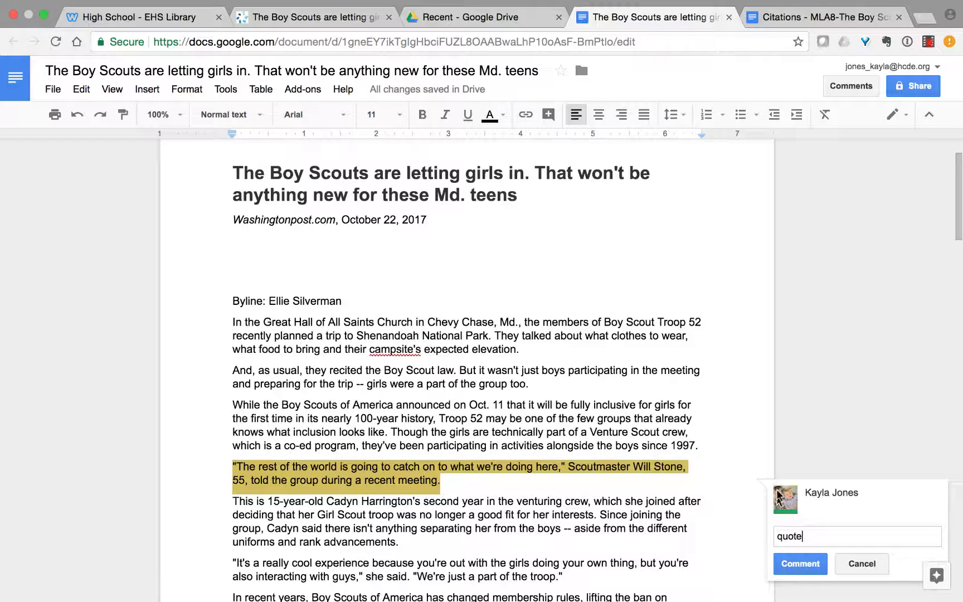
{"action": "left_click", "coordinate": [798, 566]}
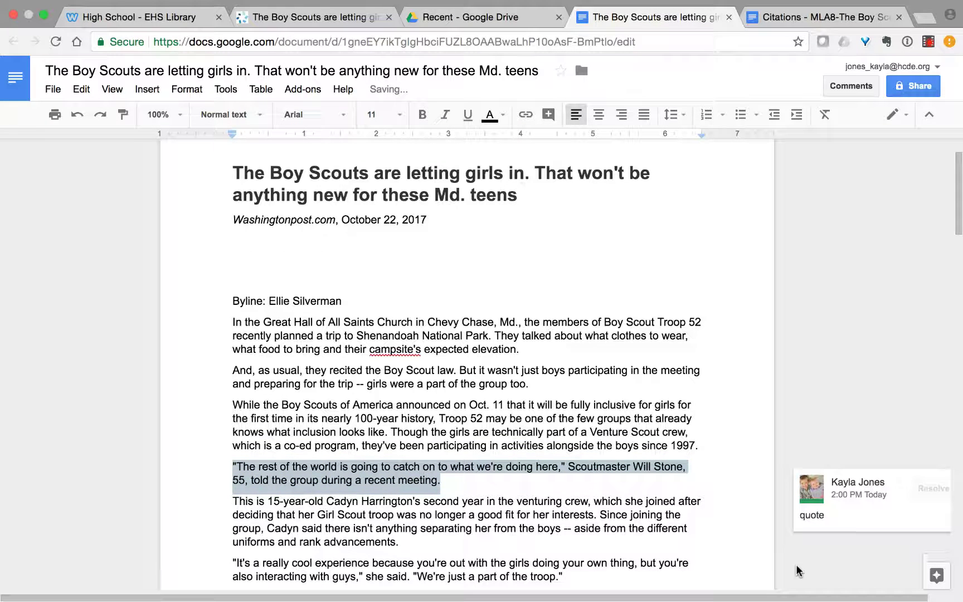
{"action": "left_click", "coordinate": [644, 464]}
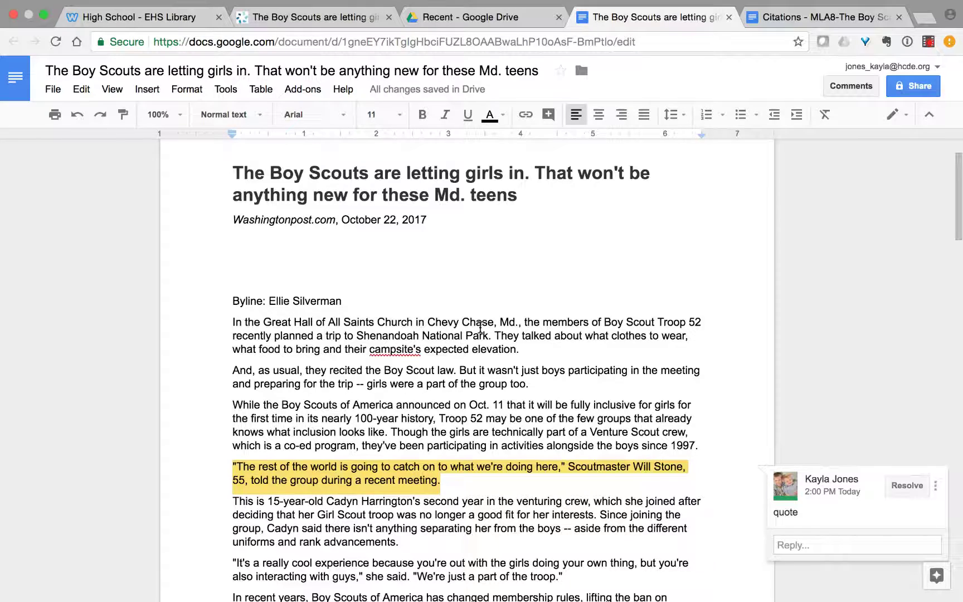
Step: Skim the annotated article, return to its beginning, and switch to the MLA8 citation document
{"action": "scroll", "coordinate": [480, 327], "scroll_direction": "down", "scroll_amount": 2}
{"action": "scroll", "coordinate": [480, 328], "scroll_direction": "down", "scroll_amount": 3}
{"action": "scroll", "coordinate": [480, 328], "scroll_direction": "up", "scroll_amount": 5}
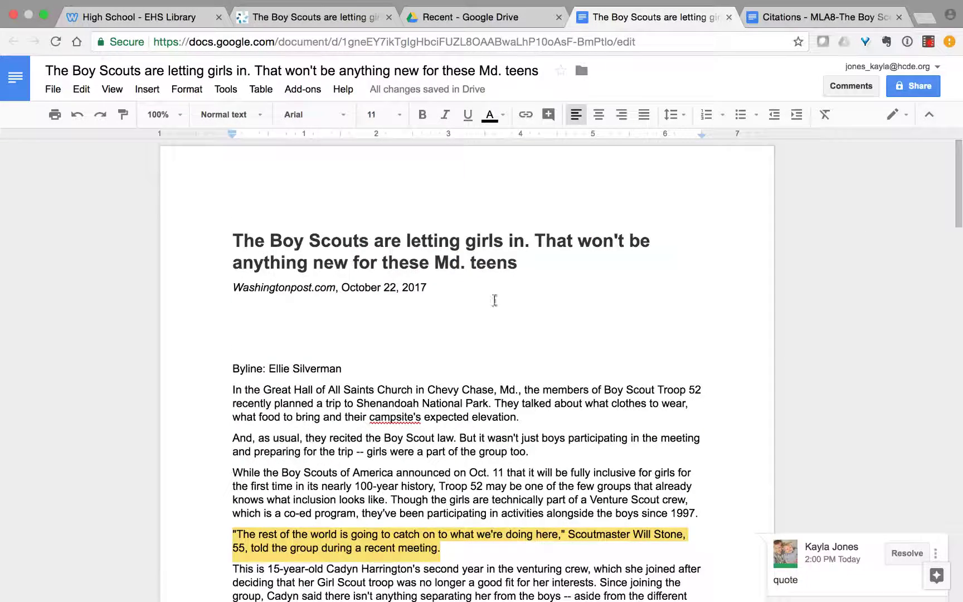
{"action": "left_click", "coordinate": [835, 17]}
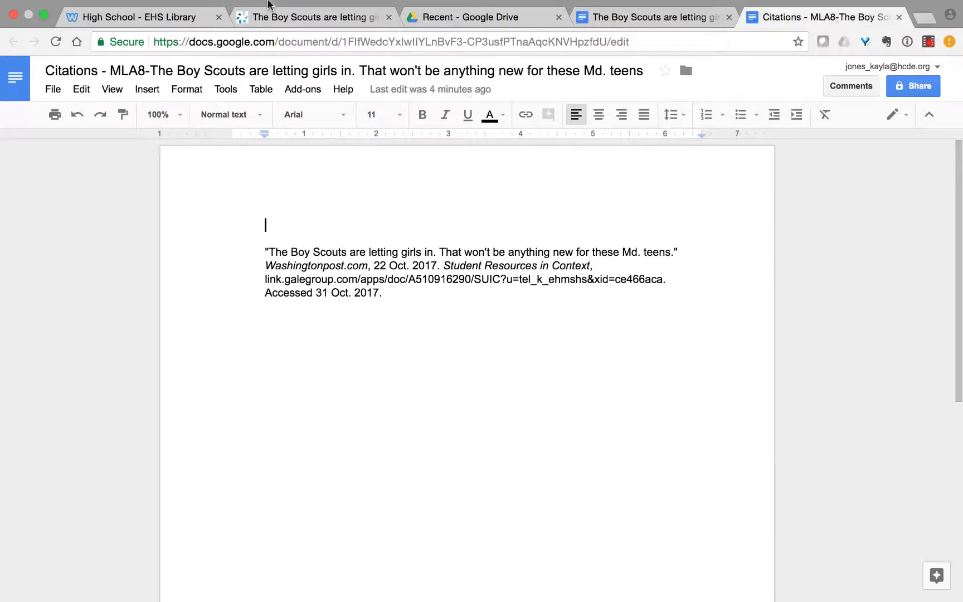
Step: Switch back to the EHS Library High School page and go to the site's home page
{"action": "left_click", "coordinate": [122, 32]}
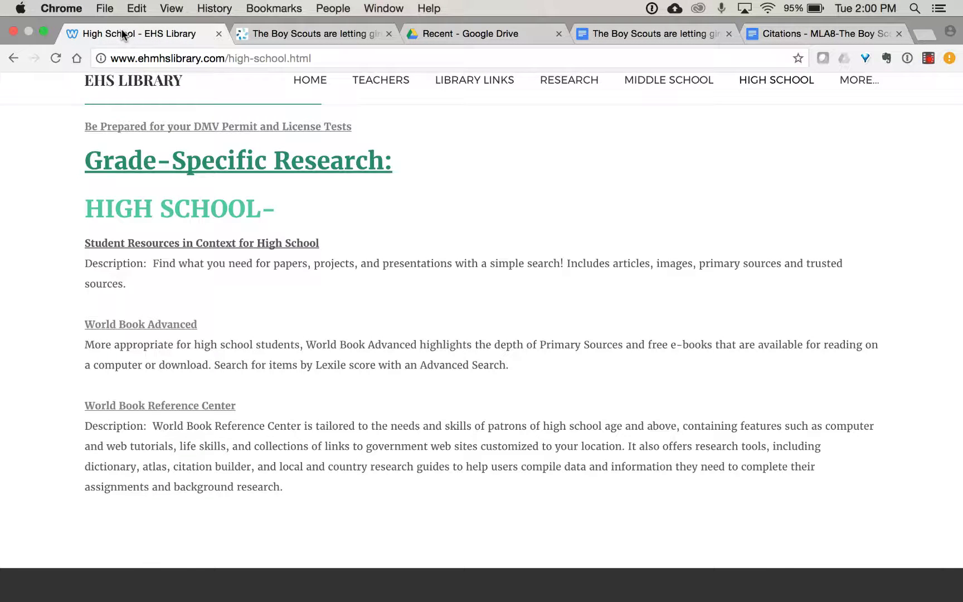
{"action": "scroll", "coordinate": [494, 402], "scroll_direction": "up", "scroll_amount": 6}
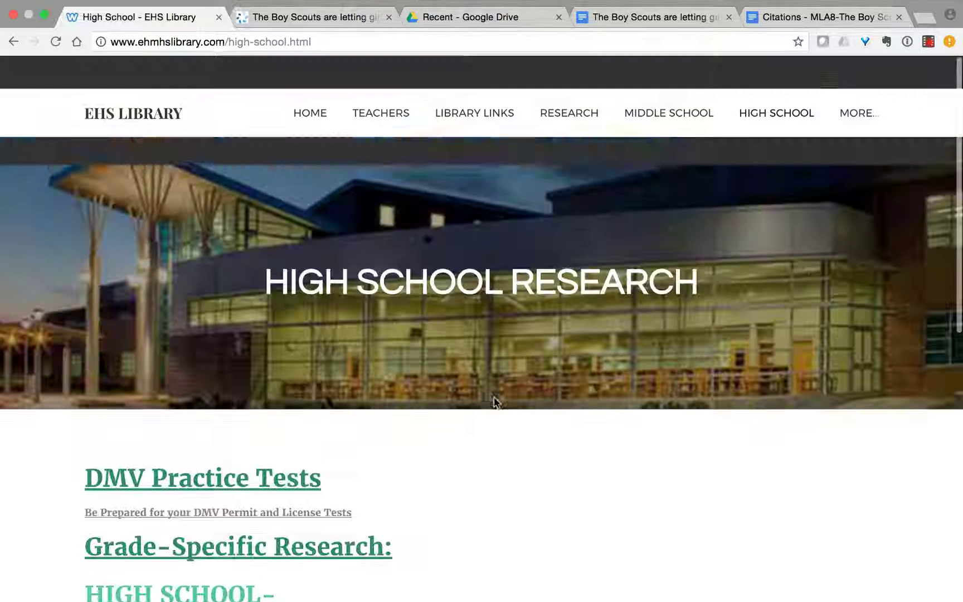
{"action": "left_click", "coordinate": [306, 106]}
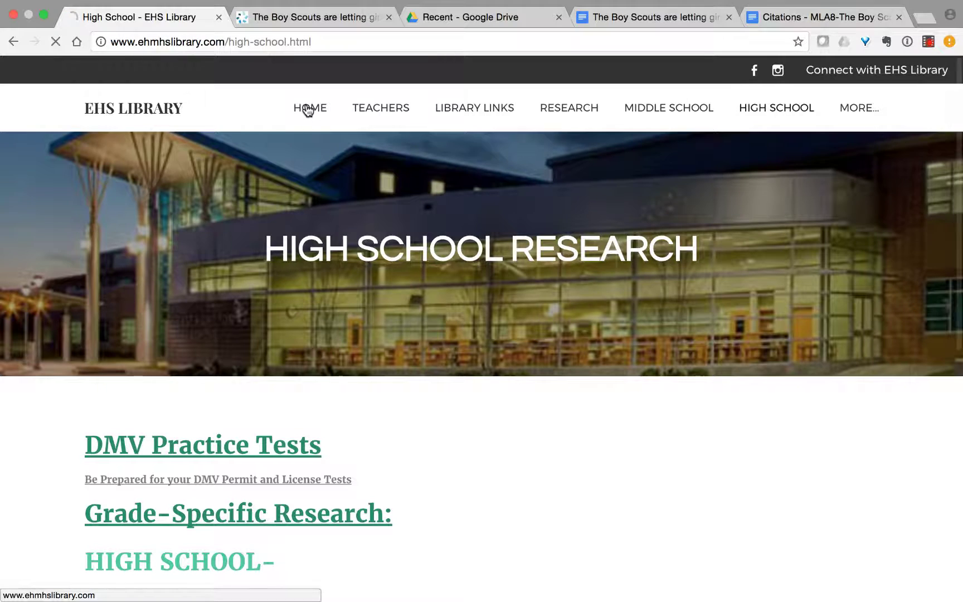